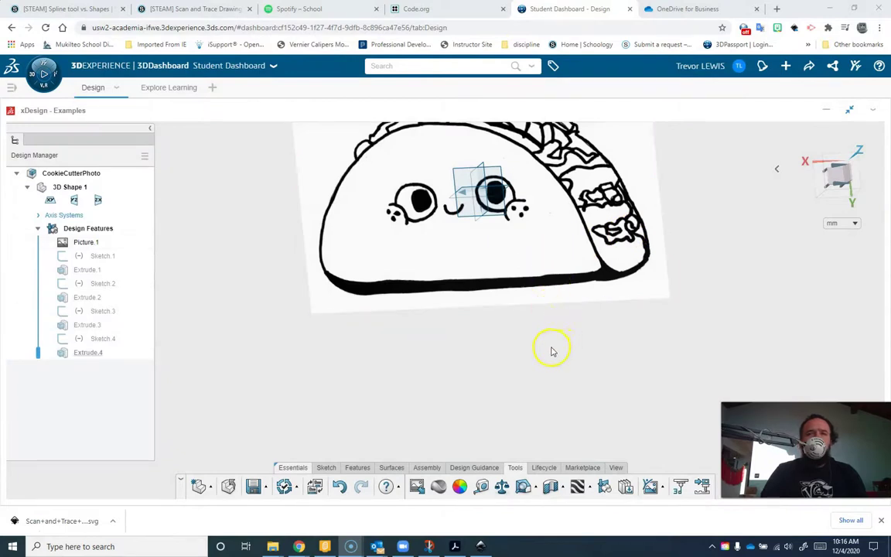
Step: Start a new sketch on the xy plane with the Through Point Spline tool
middle_drag(483, 356, 488, 377)
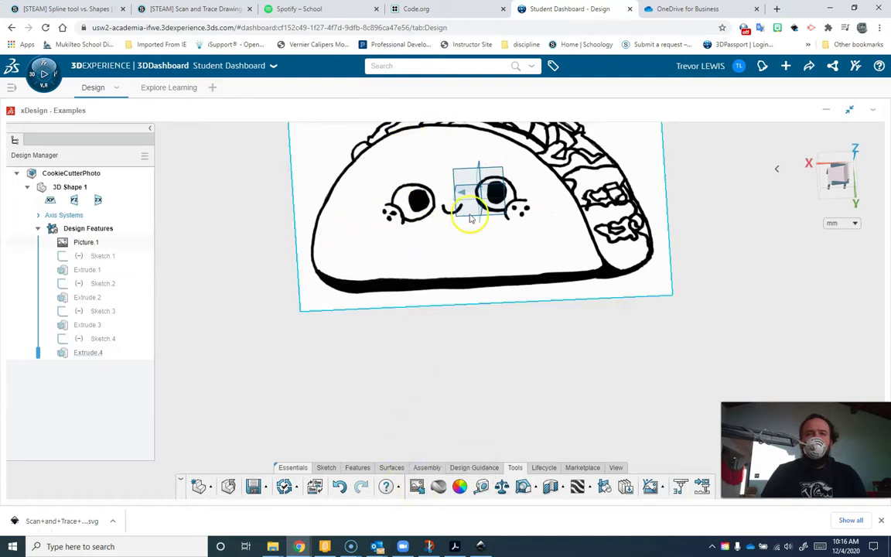
scroll(493, 190, up, 3)
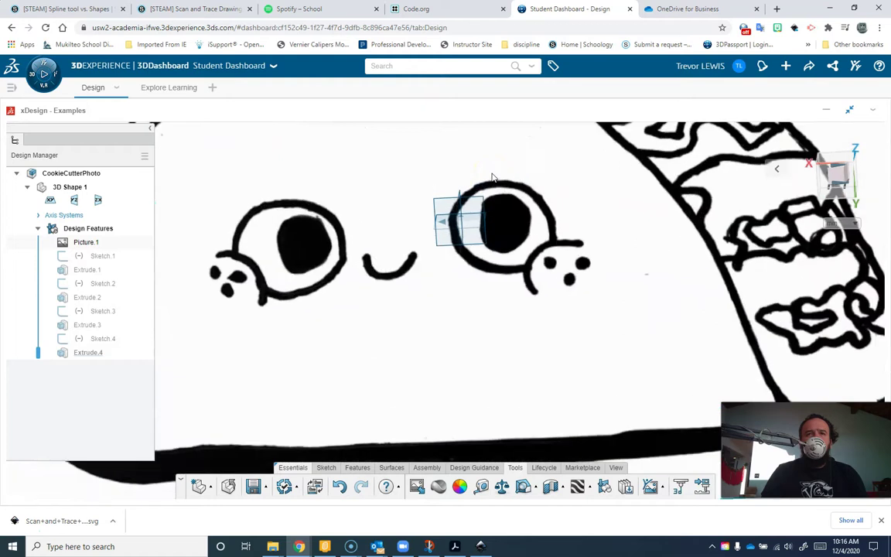
scroll(493, 178, down, 4)
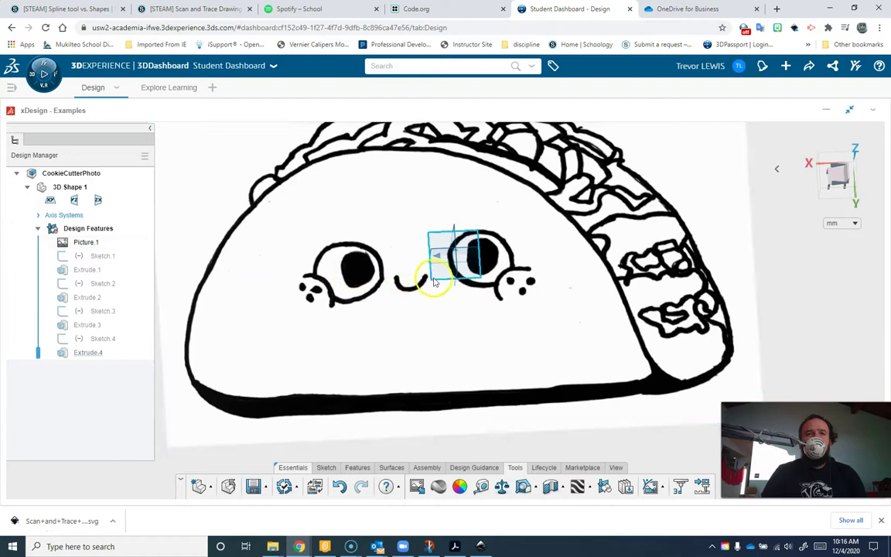
click(50, 199)
click(432, 243)
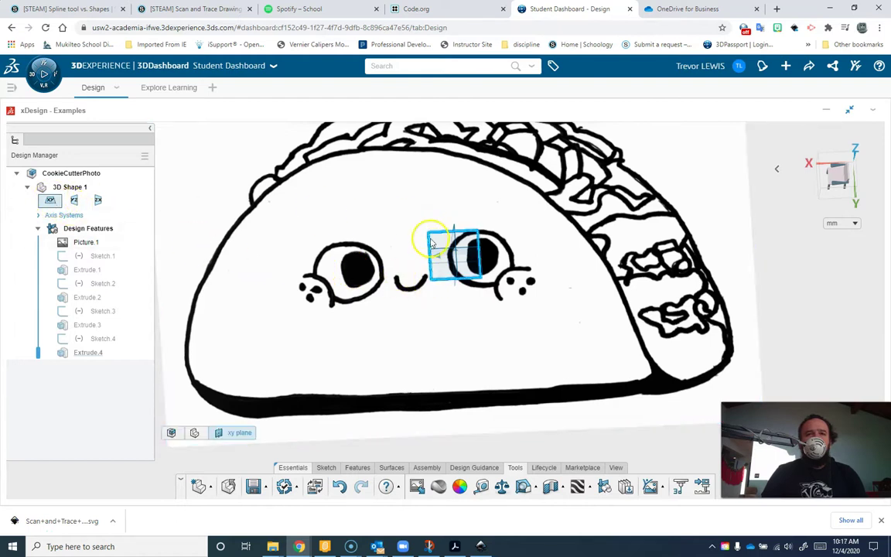
click(325, 468)
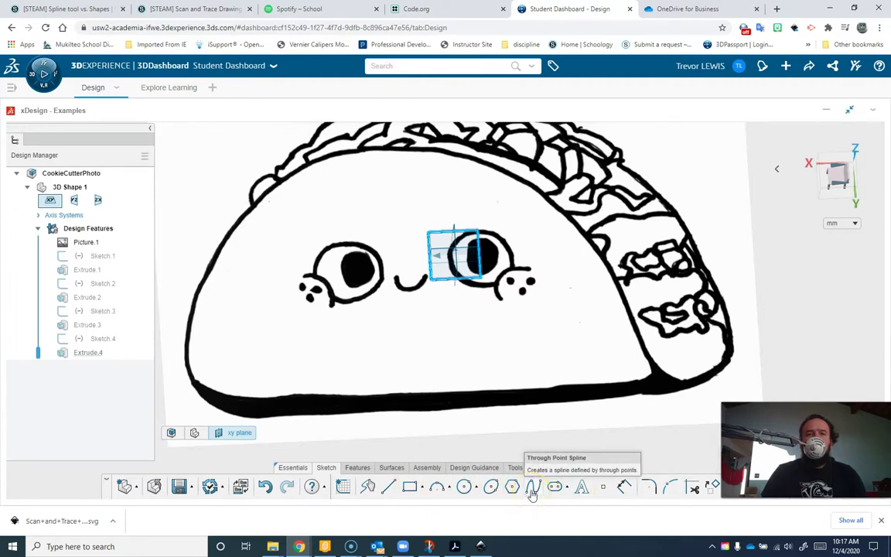
click(532, 489)
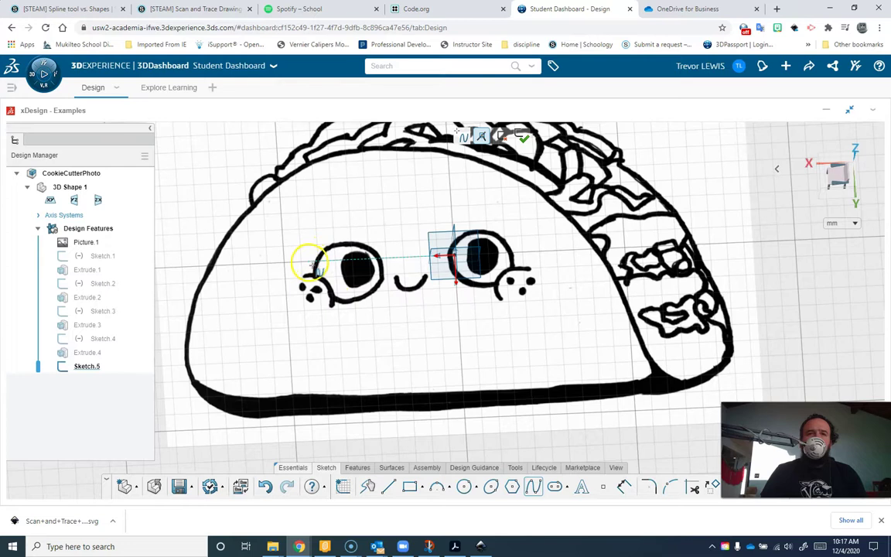
Step: Try to trace the lower inner edge of the taco's left eye with a spline starting at the cheek corner
scroll(313, 255, down, 3)
scroll(351, 270, up, 5)
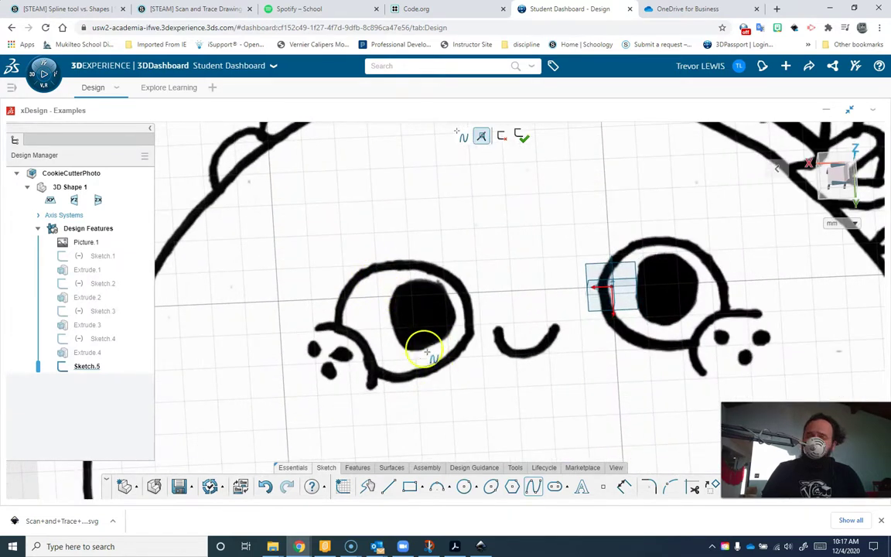
scroll(418, 362, up, 2)
scroll(418, 363, up, 3)
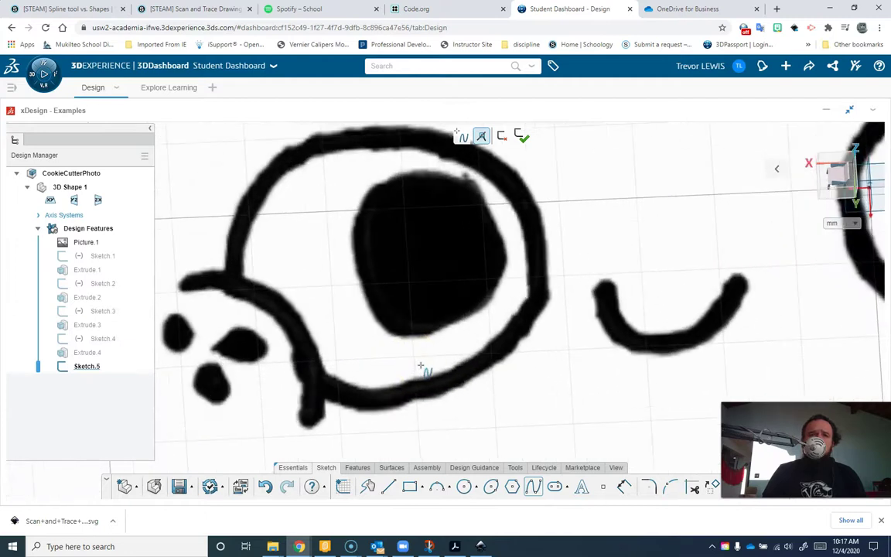
scroll(413, 369, down, 1)
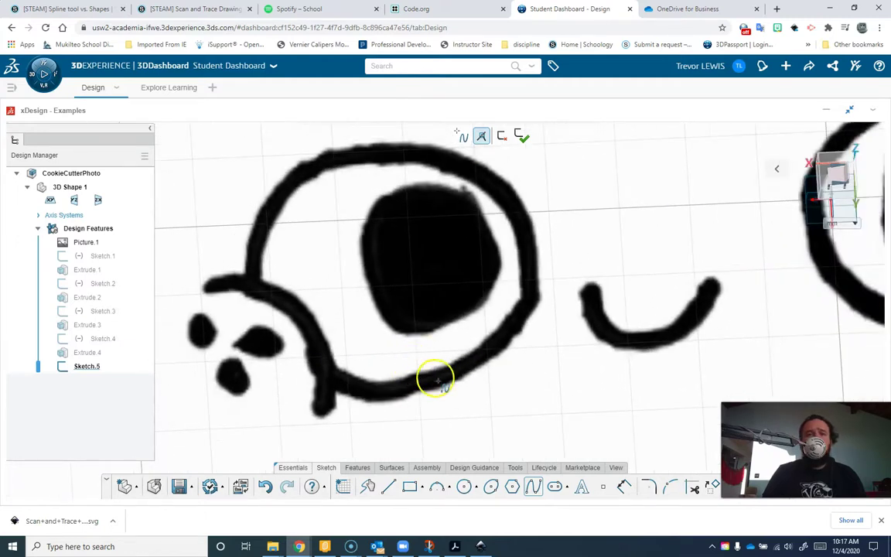
scroll(398, 365, up, 2)
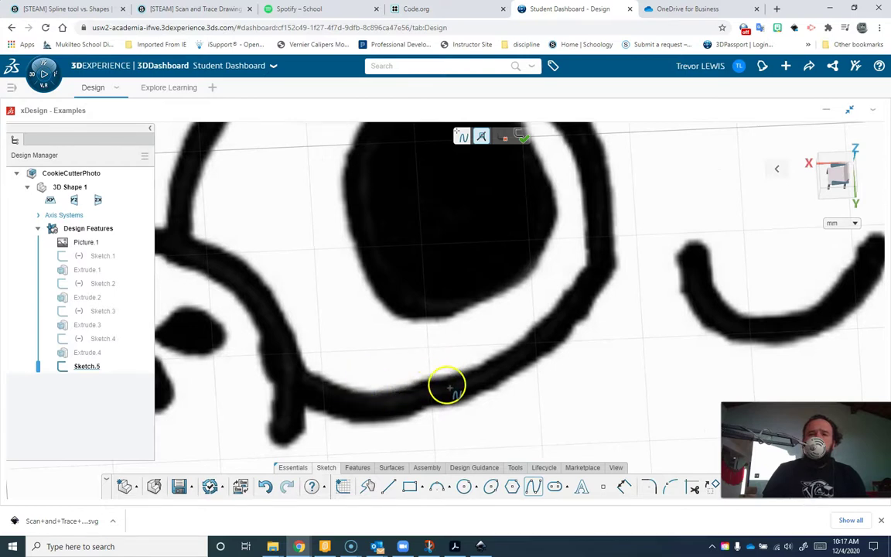
scroll(430, 382, down, 2)
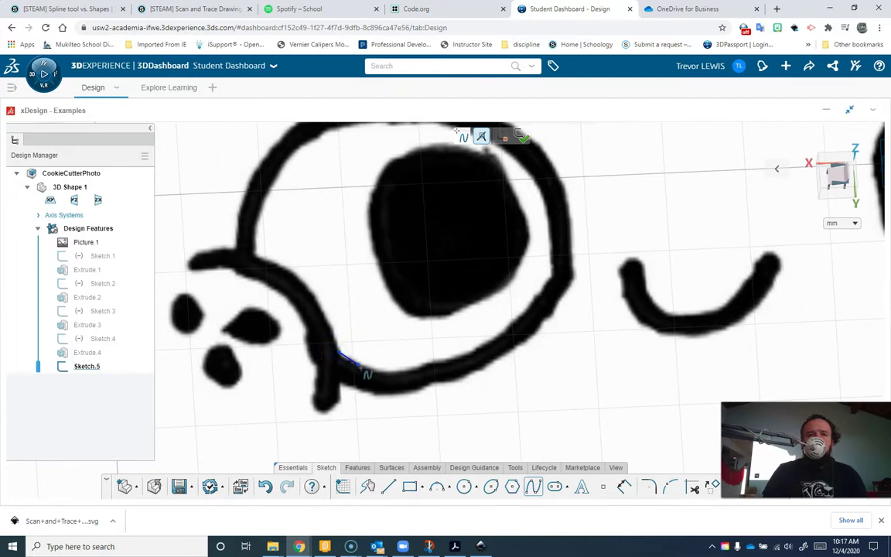
click(376, 372)
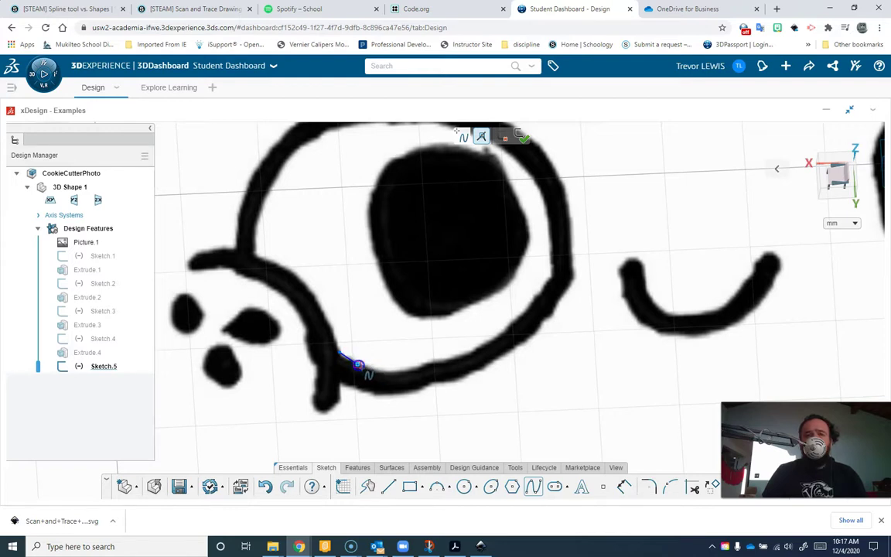
click(384, 392)
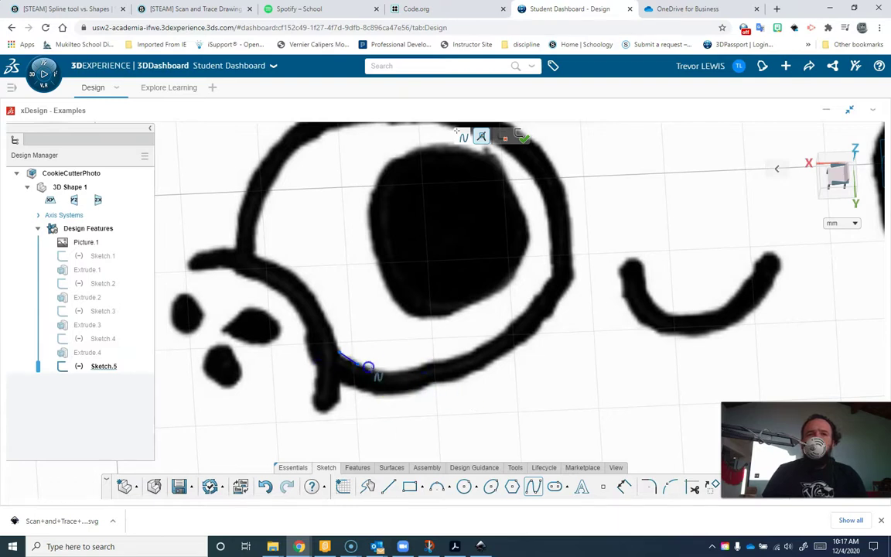
key(Escape)
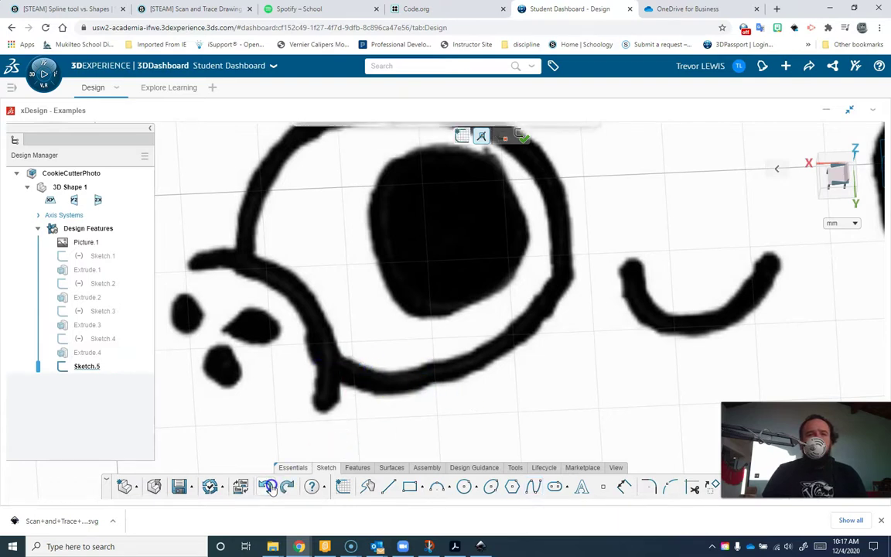
Step: Trace a spline along the left eye's lower inner edge from the cheek corner to the outline's right side
click(531, 488)
click(340, 352)
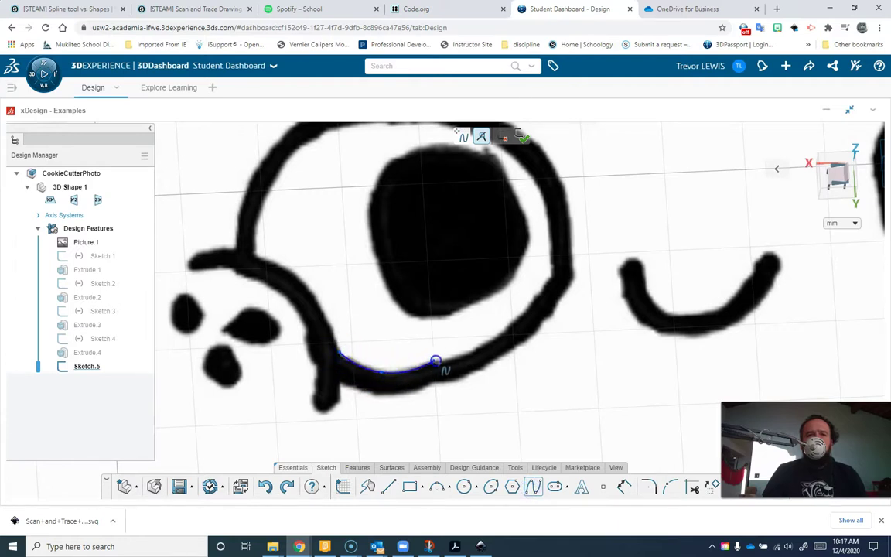
click(498, 332)
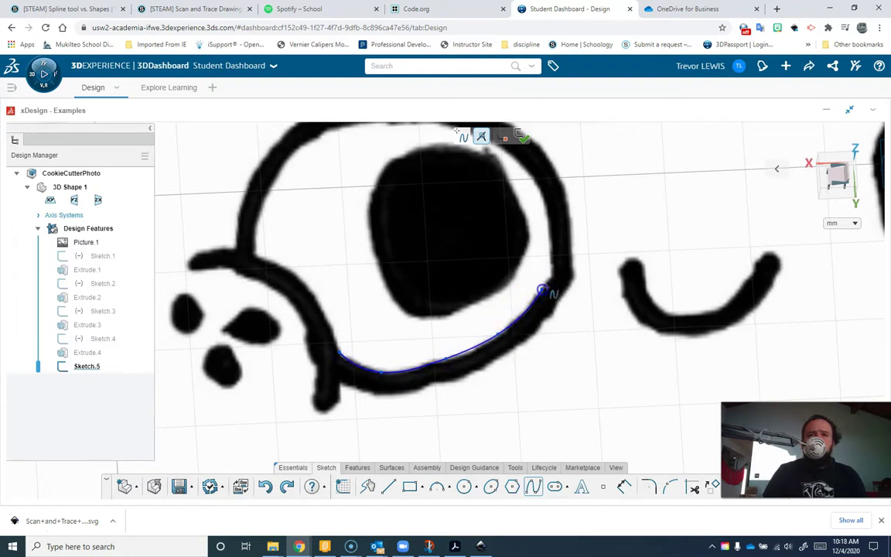
click(550, 252)
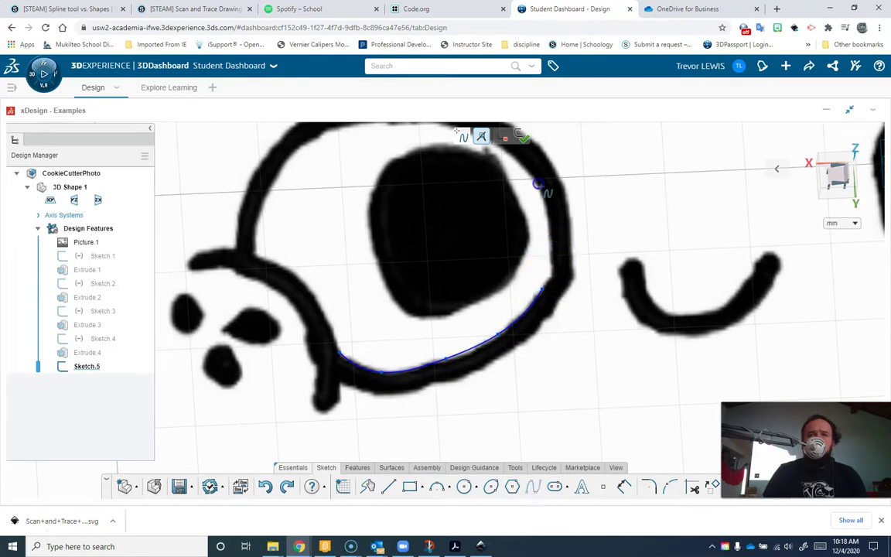
key(Escape)
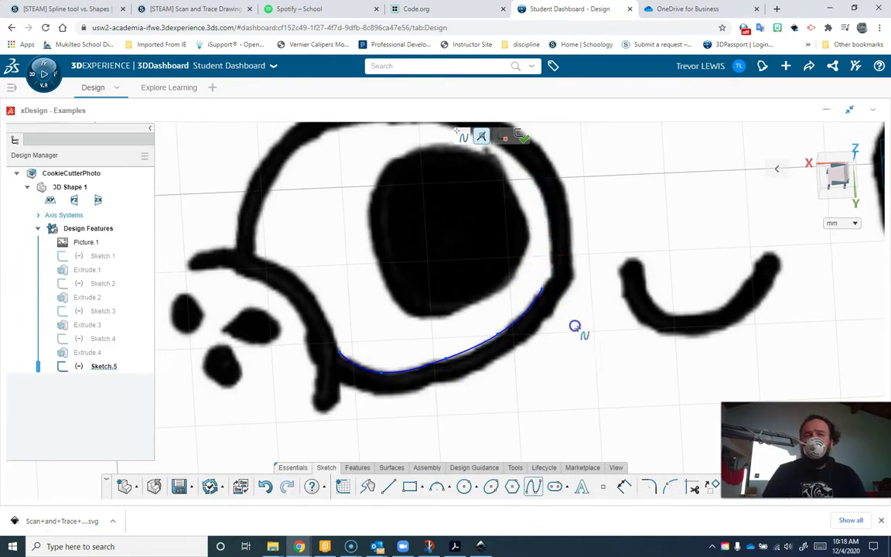
Step: Continue the splines up the eye's right side and over the top to the upper cheek corner
click(553, 264)
click(549, 220)
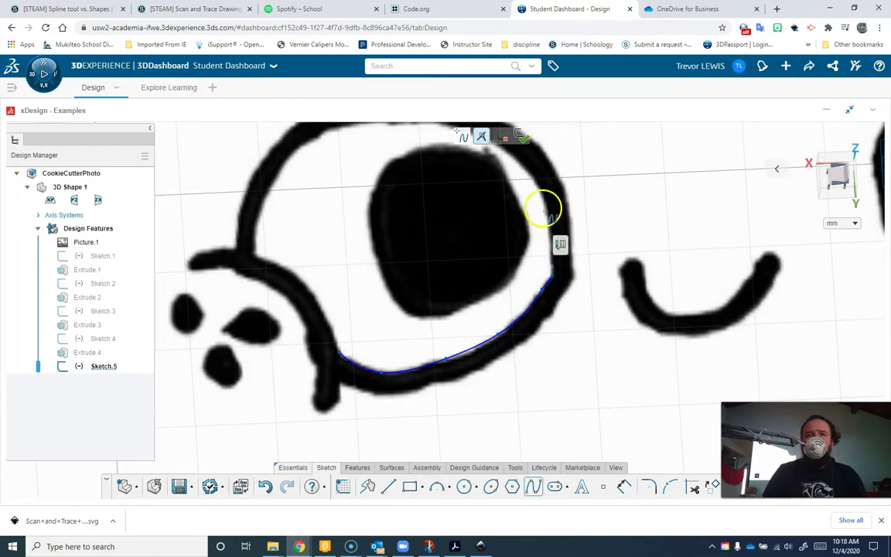
click(550, 267)
click(545, 207)
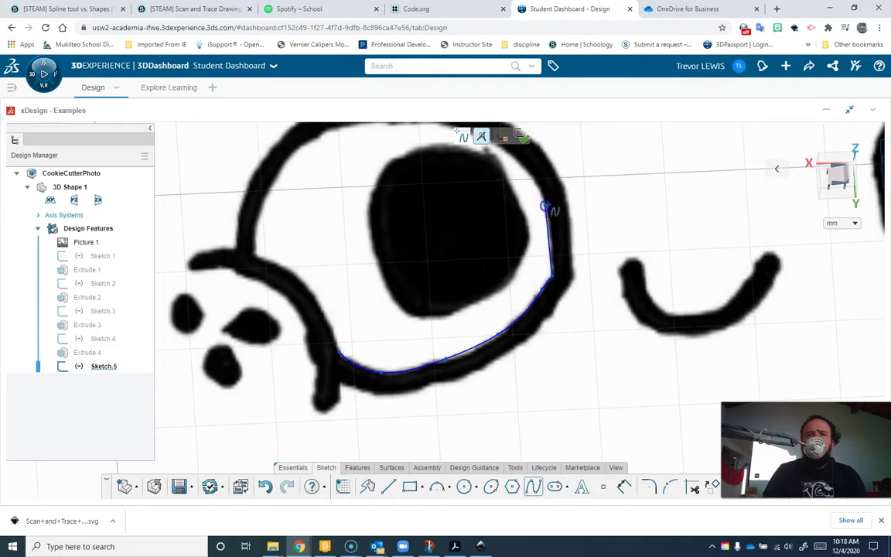
click(505, 154)
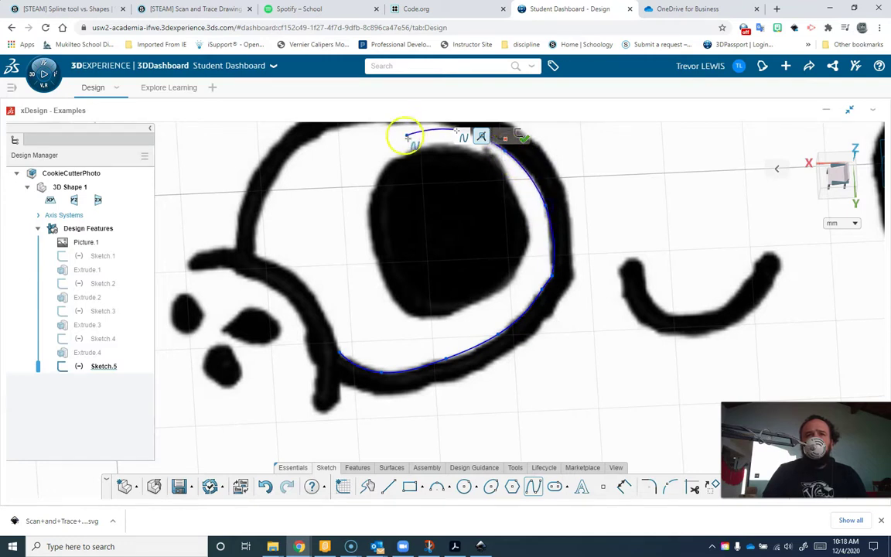
click(341, 131)
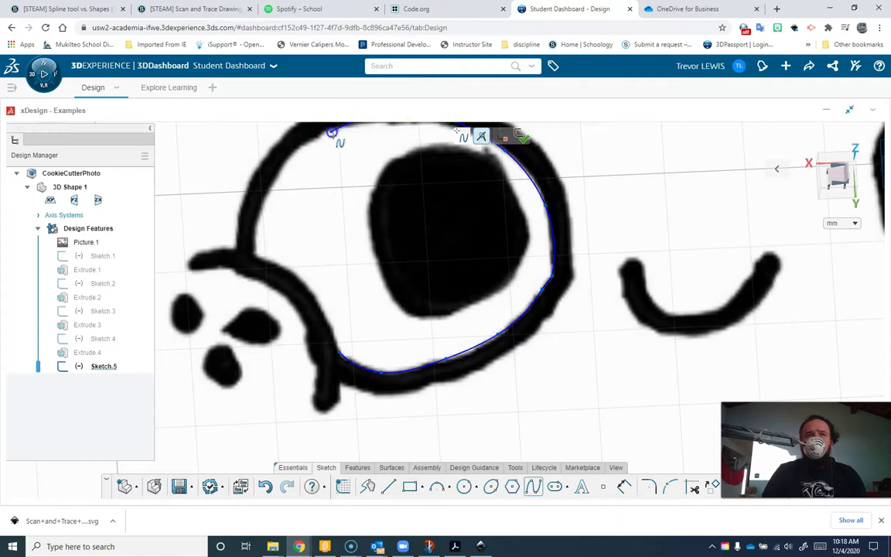
click(257, 256)
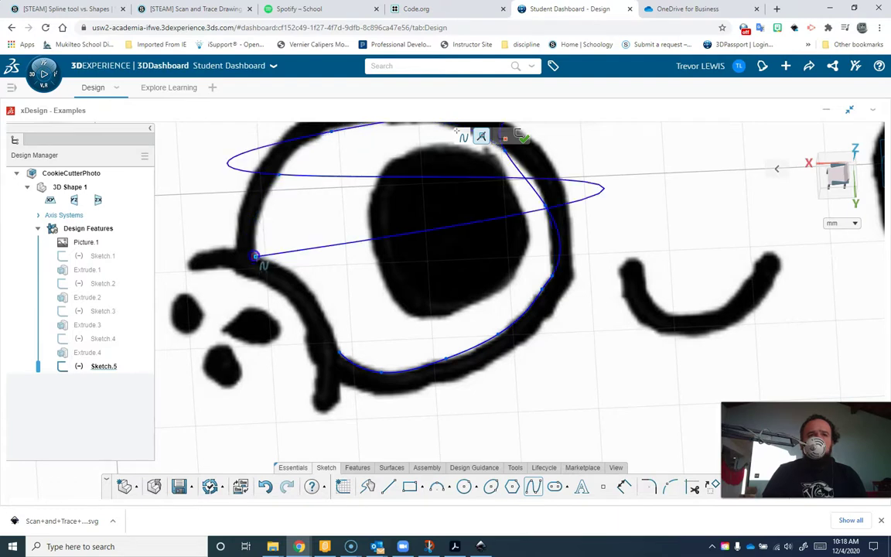
click(254, 256)
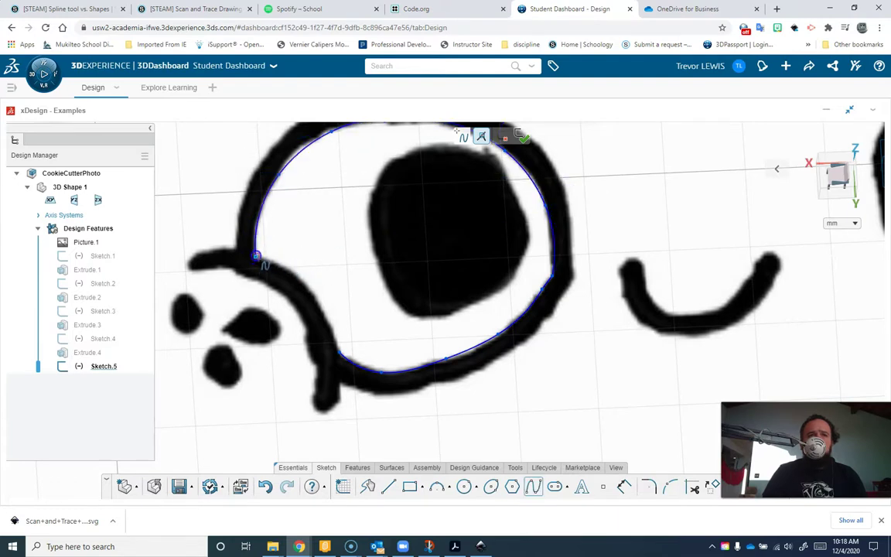
Step: Close the eye outline with spline segments along the cheek curve back to the starting point
click(302, 278)
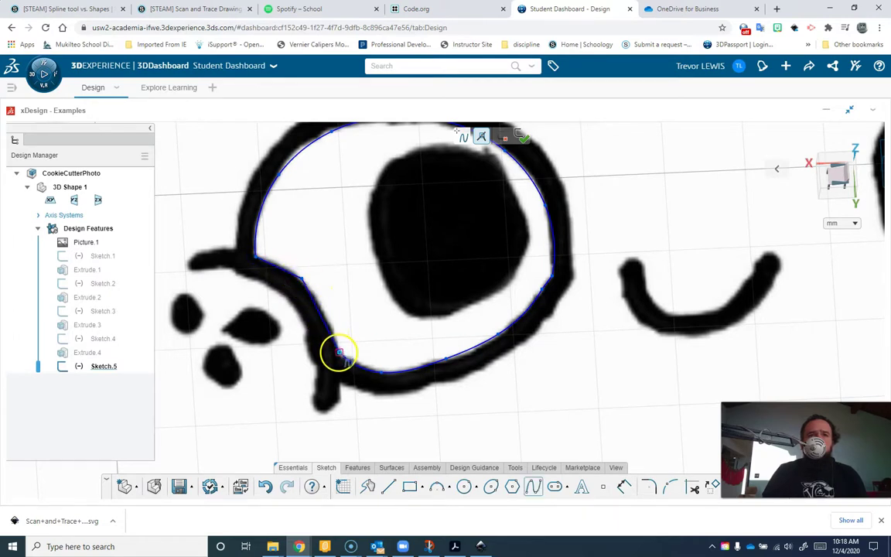
click(338, 352)
click(340, 354)
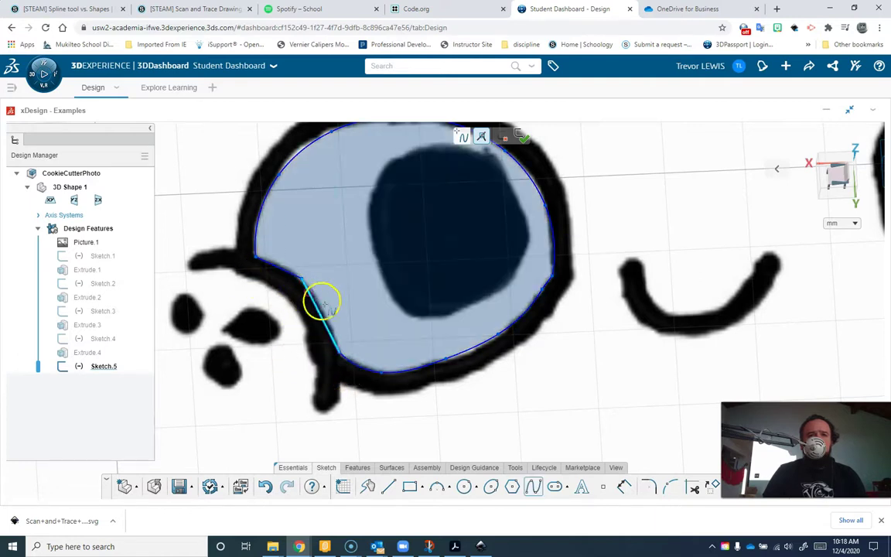
scroll(364, 328, down, 4)
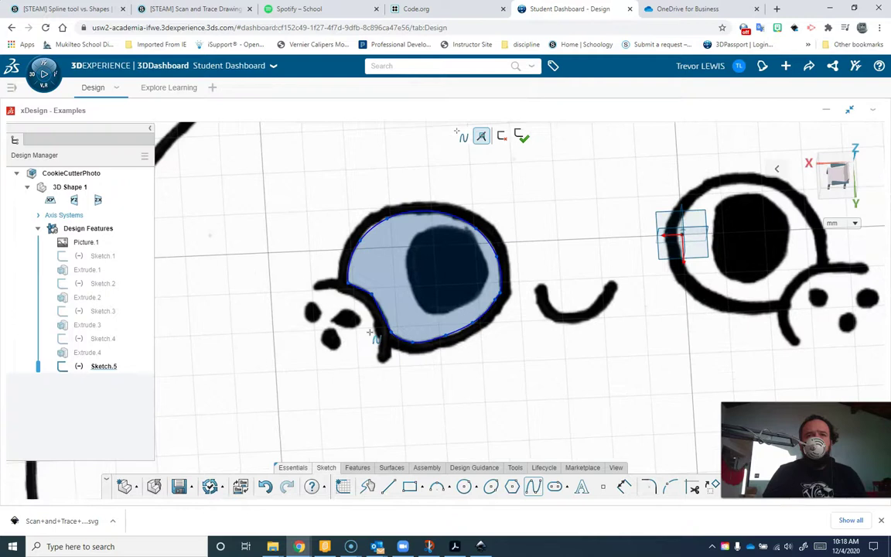
scroll(388, 317, up, 5)
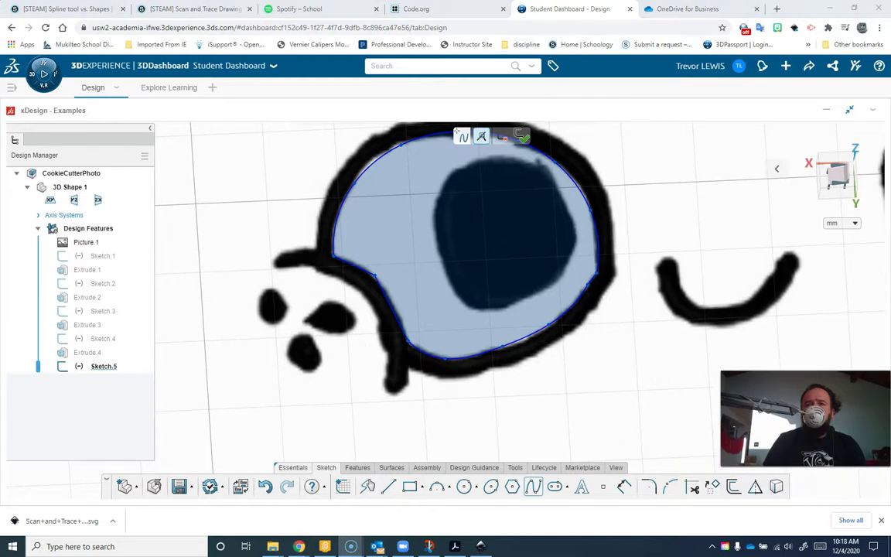
click(733, 485)
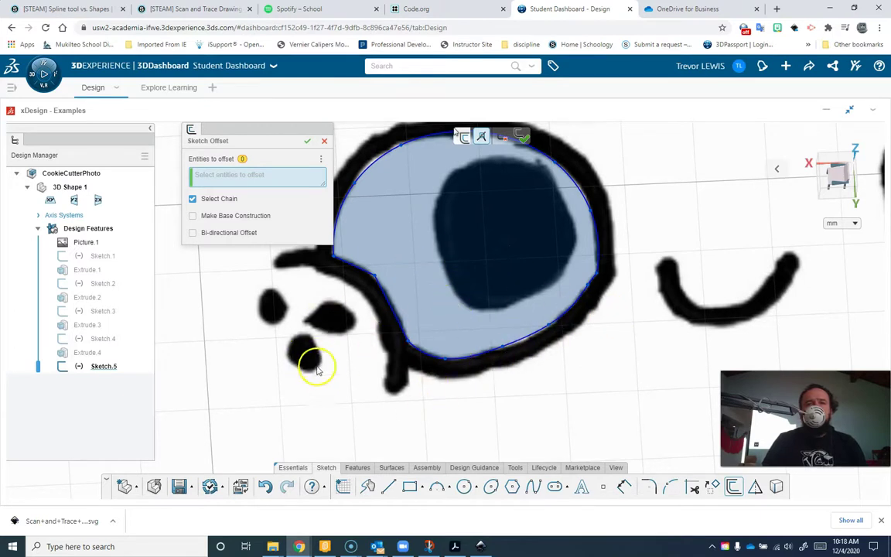
click(325, 143)
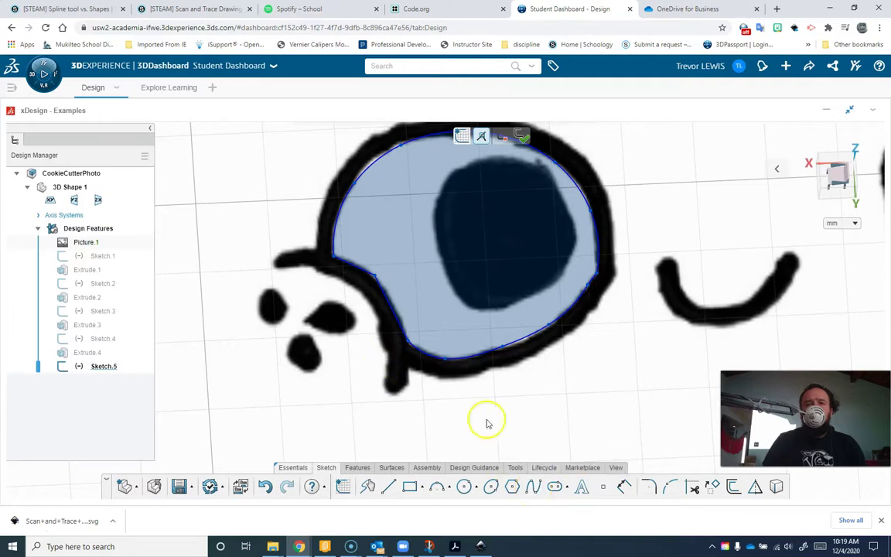
Step: Undo the traced spline outline of the left eye
click(264, 491)
click(264, 487)
click(265, 487)
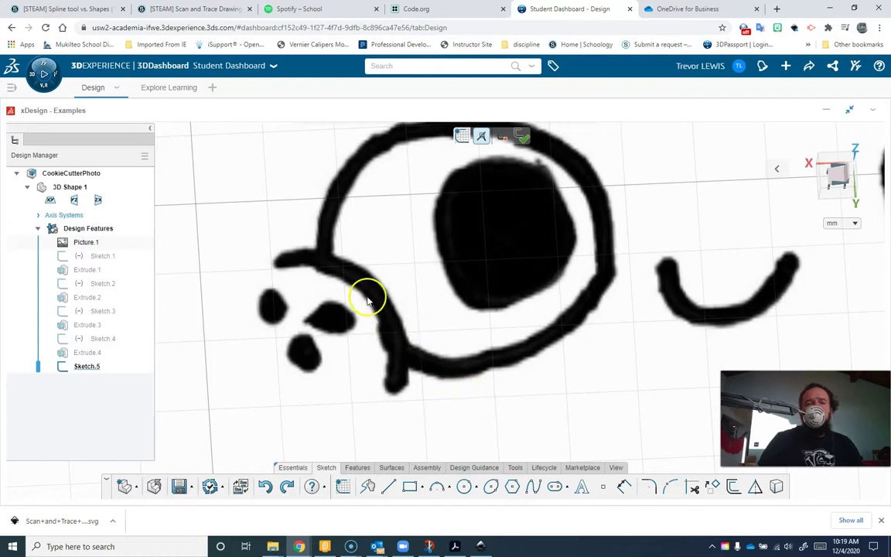
Step: Trace the cheek curve inside the left eye with connected line segments, from the upper cheek corner to the lower one
click(388, 492)
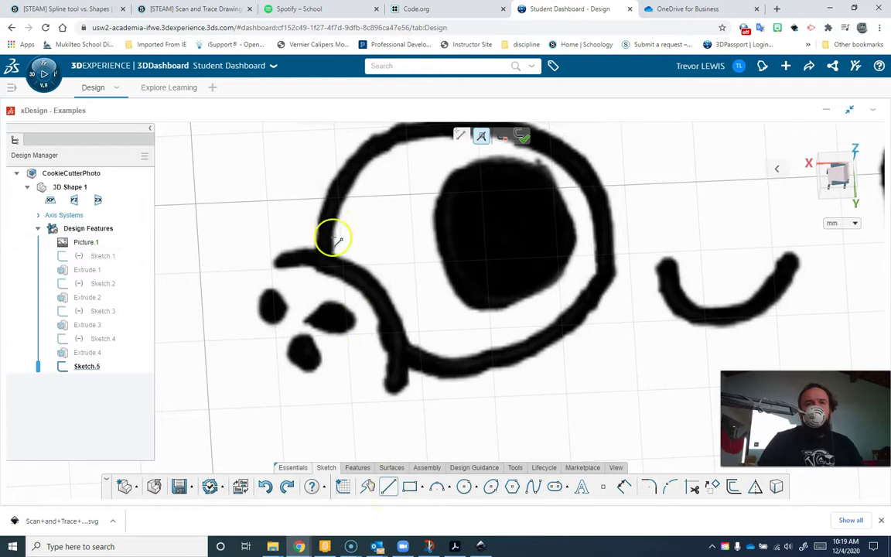
click(333, 256)
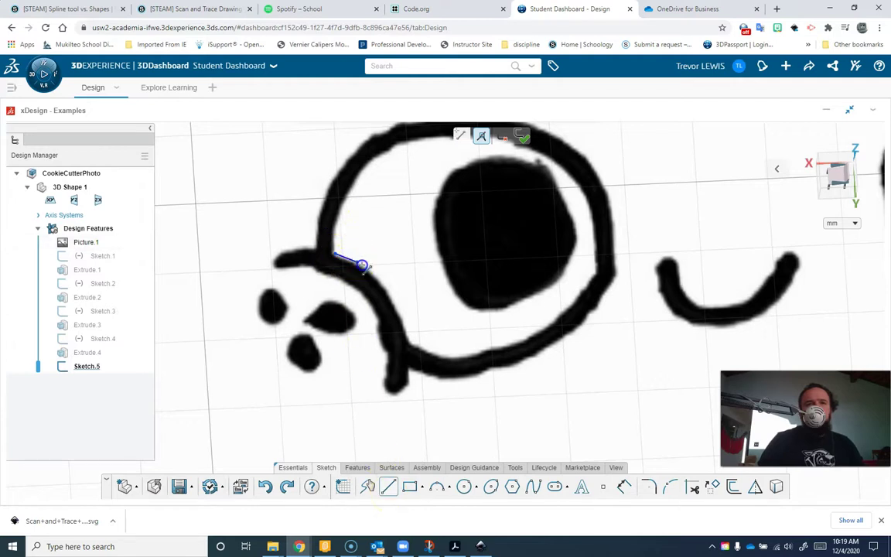
click(379, 282)
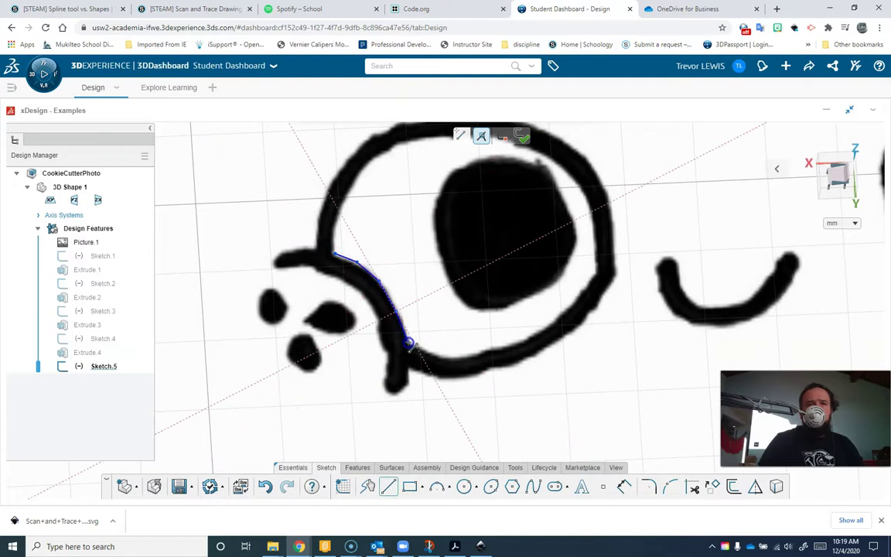
click(408, 343)
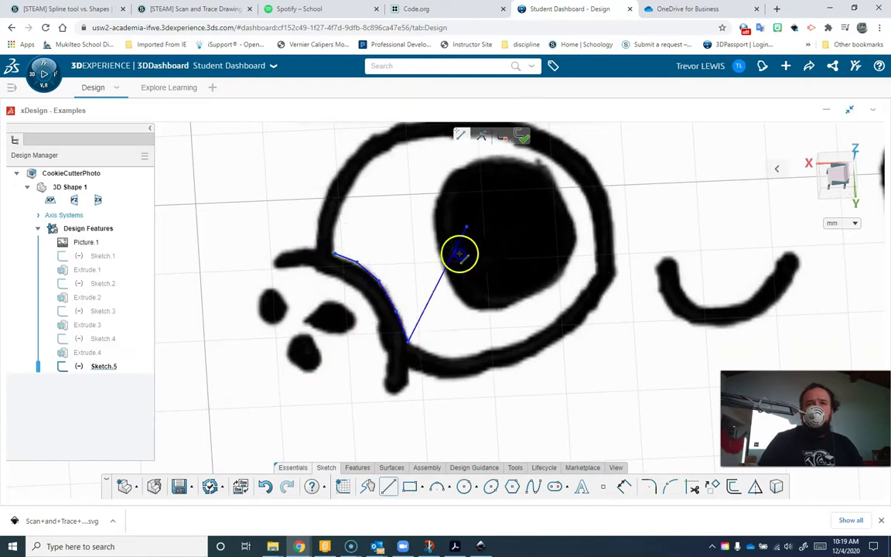
Step: Continue the line segments along the eye's lower inner edge, from the lower cheek corner to the lower right side
click(425, 354)
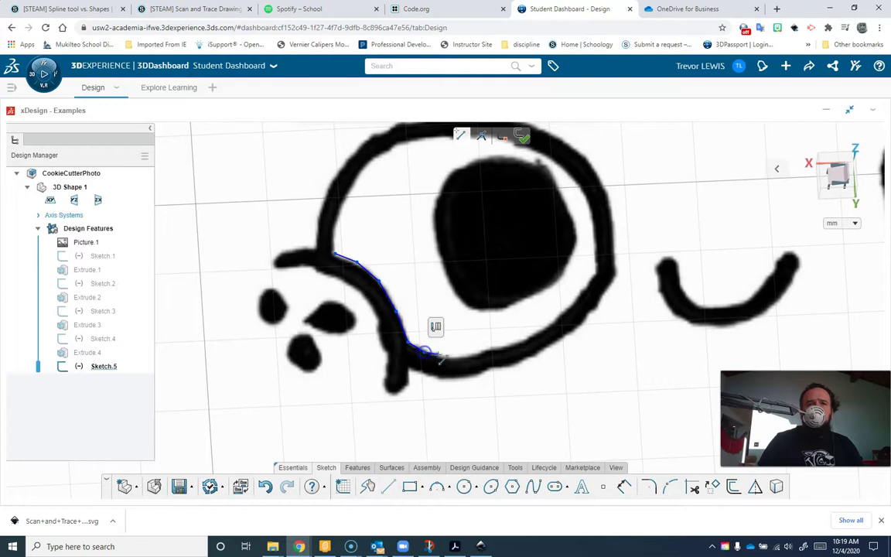
click(460, 360)
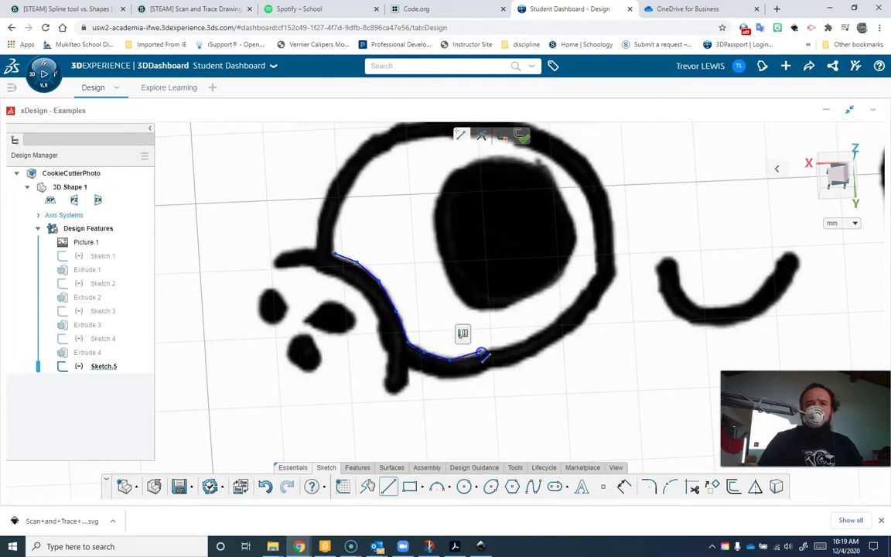
click(484, 334)
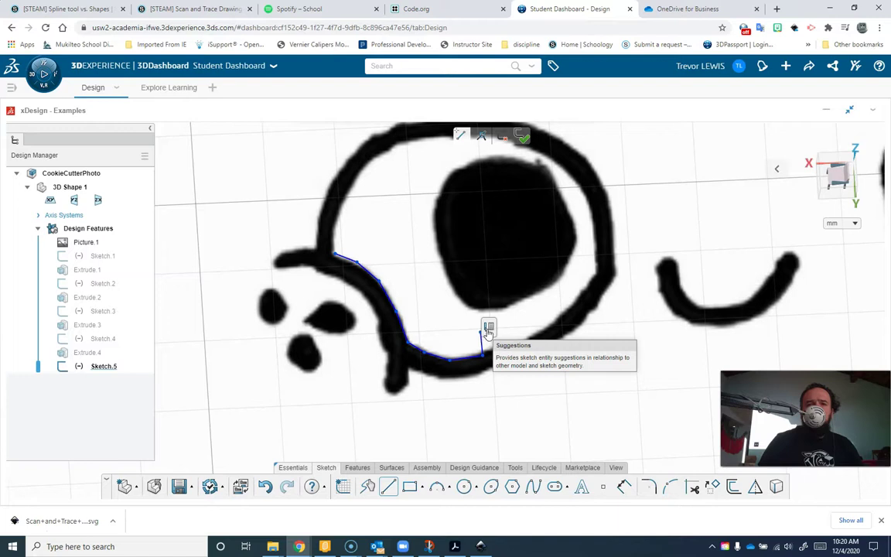
key(a)
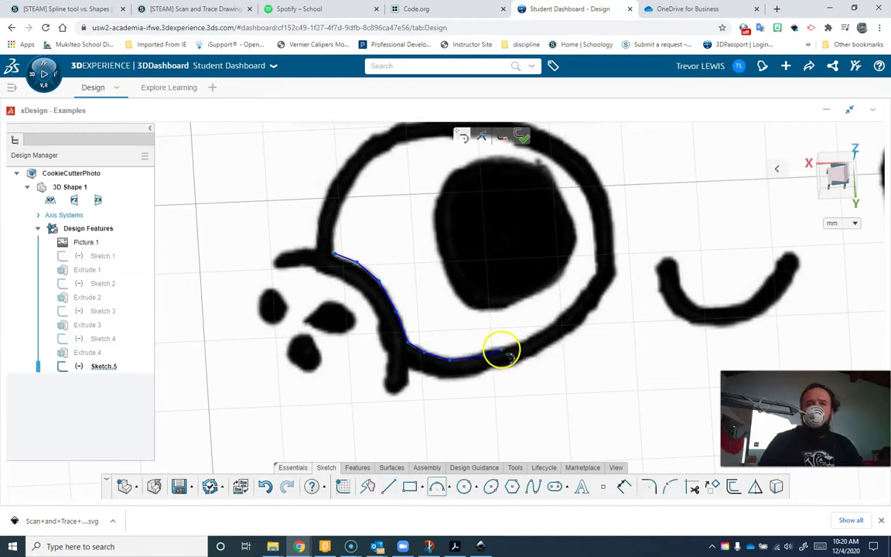
key(l)
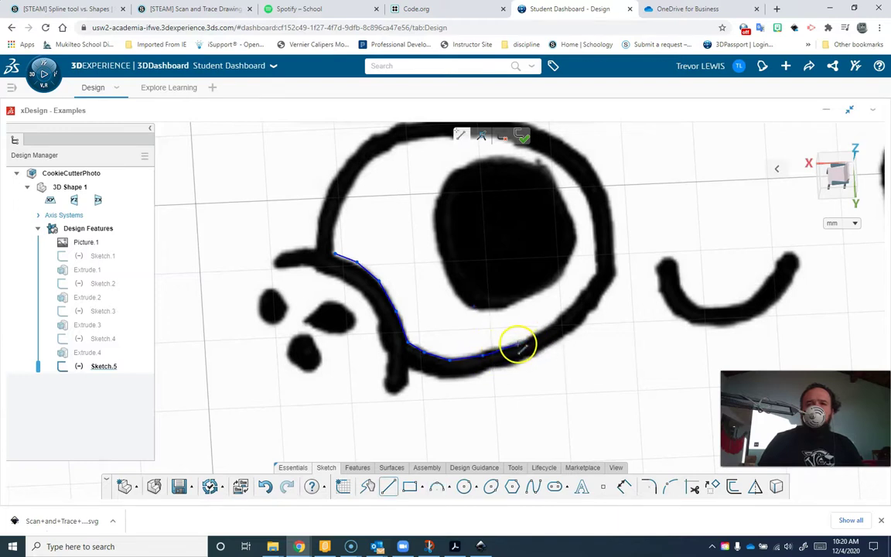
click(542, 332)
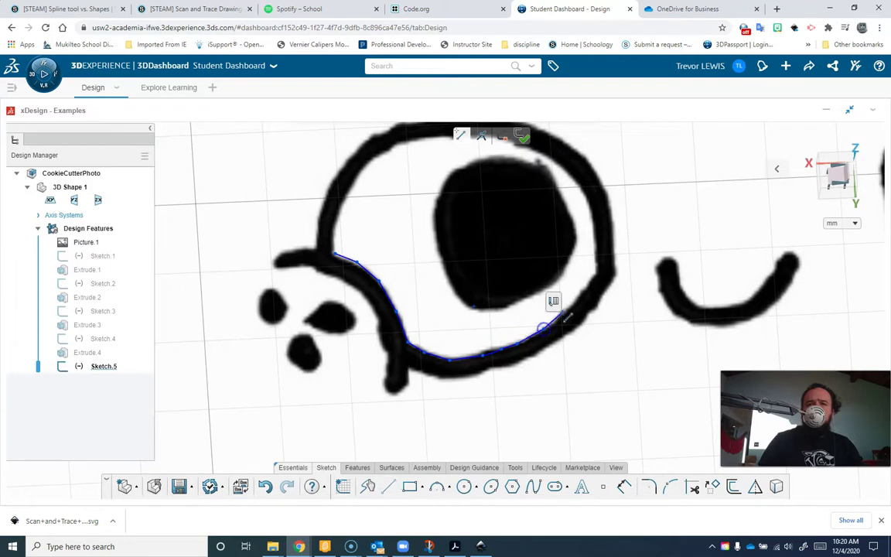
click(590, 287)
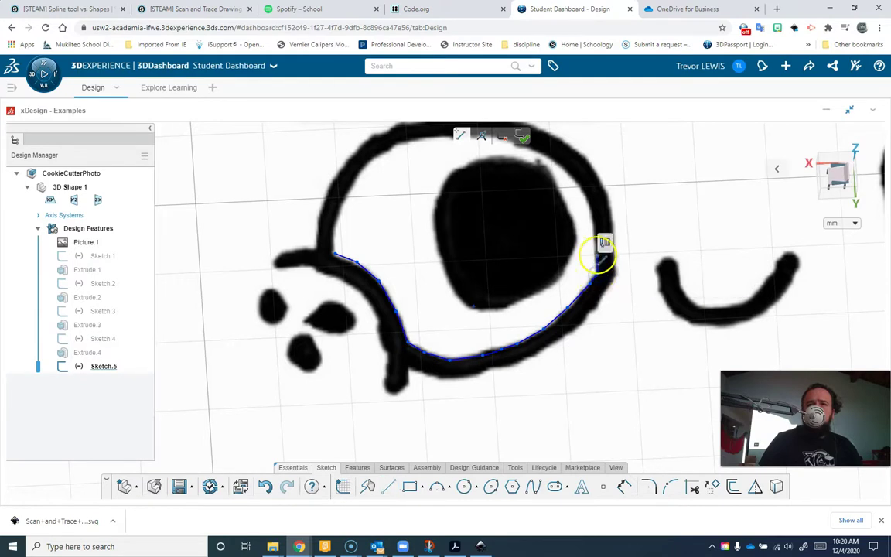
Step: Trace the eye's right inner edge upward with connected line segments, to just above the pupil's upper right
click(596, 251)
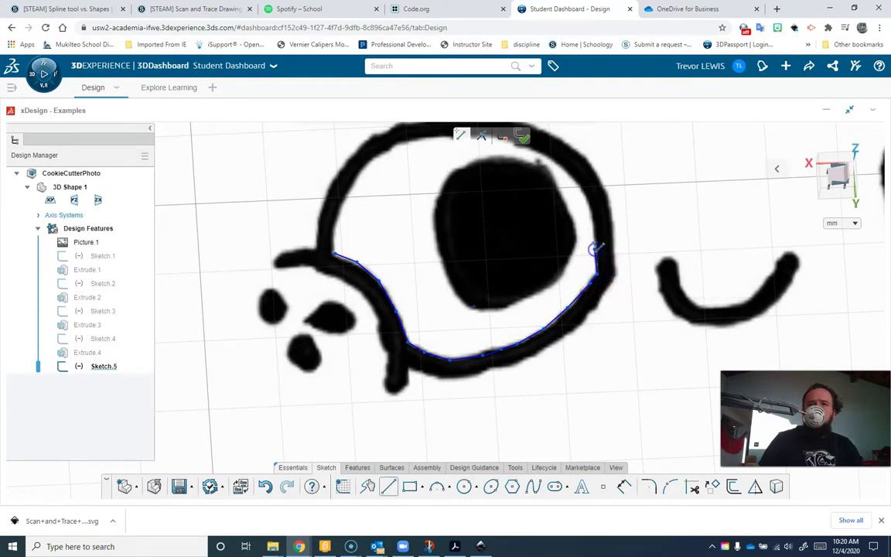
click(590, 208)
click(573, 181)
click(550, 160)
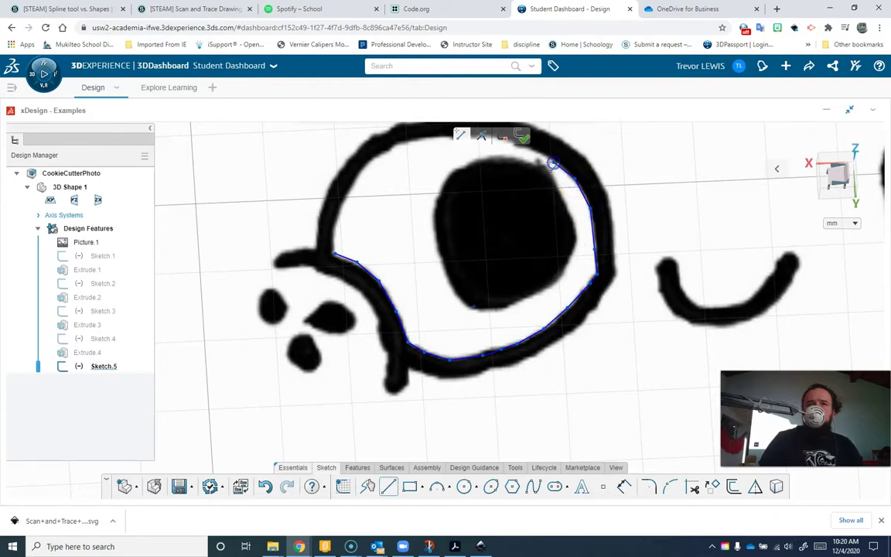
click(504, 162)
Step: Continue the line segments across the top inner edge of the eye to its upper left curve
scroll(501, 168, down, 3)
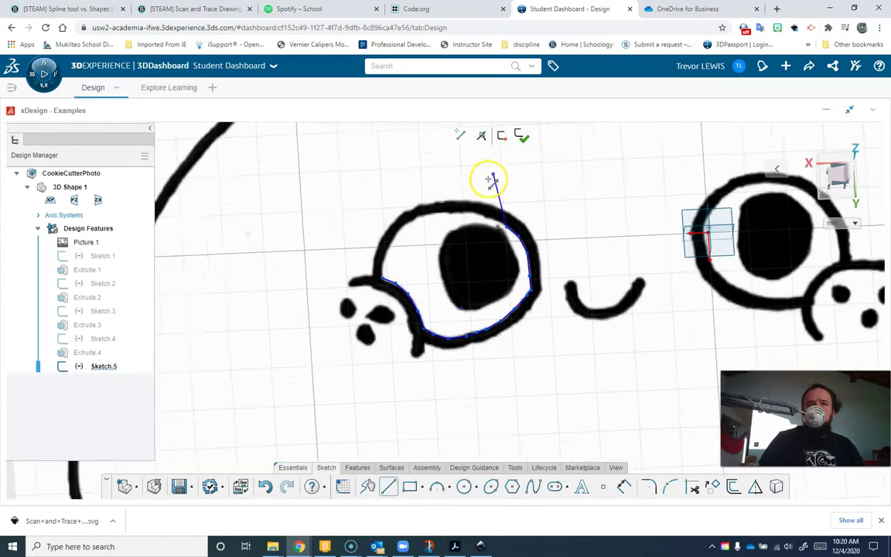
scroll(487, 183, up, 3)
scroll(477, 200, up, 4)
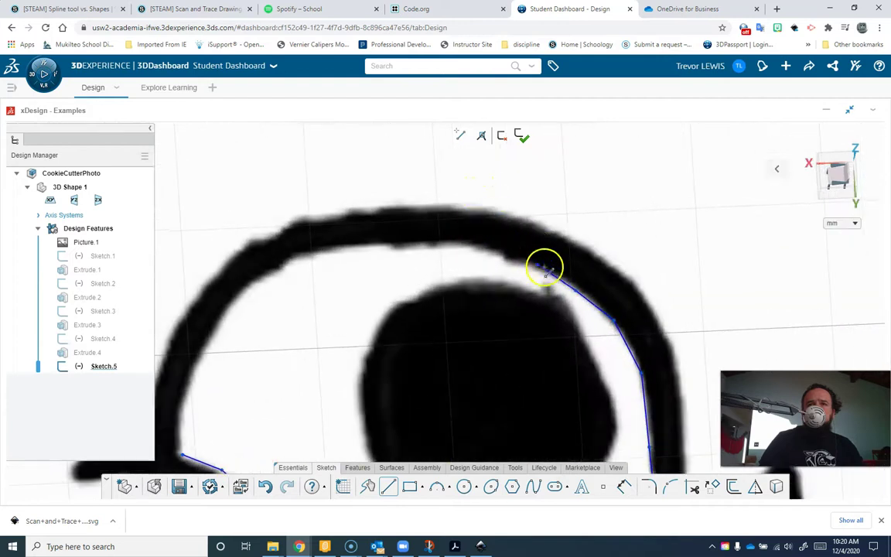
click(509, 258)
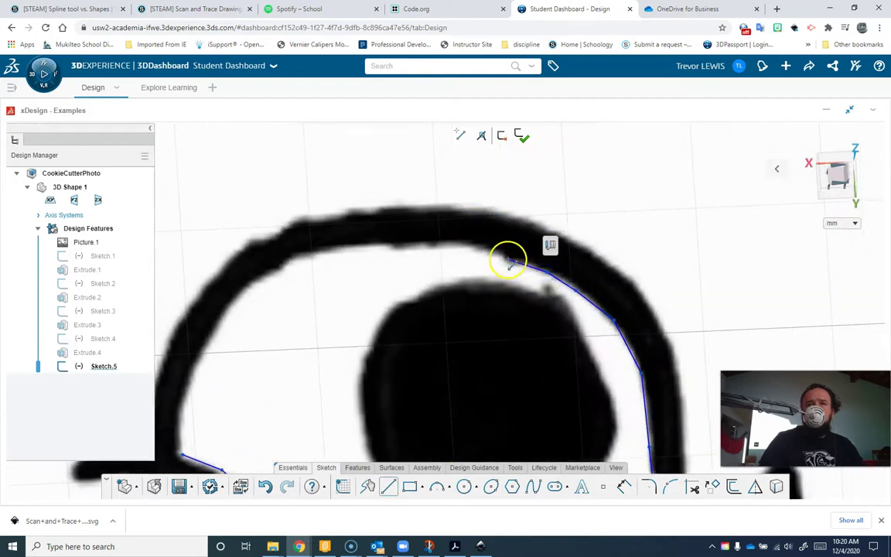
click(412, 247)
click(352, 249)
click(294, 265)
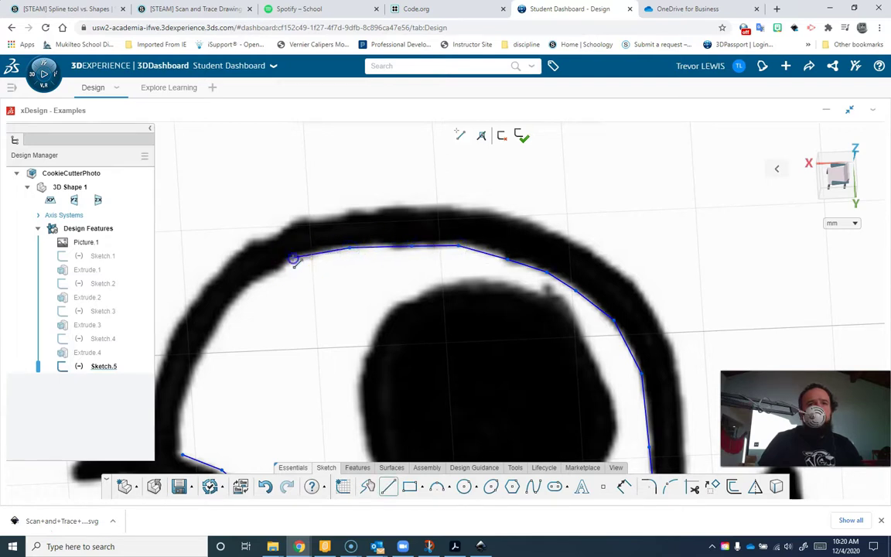
Step: Trace down the eye's left inner edge with line segments and close the outline at the upper cheek corner
click(206, 337)
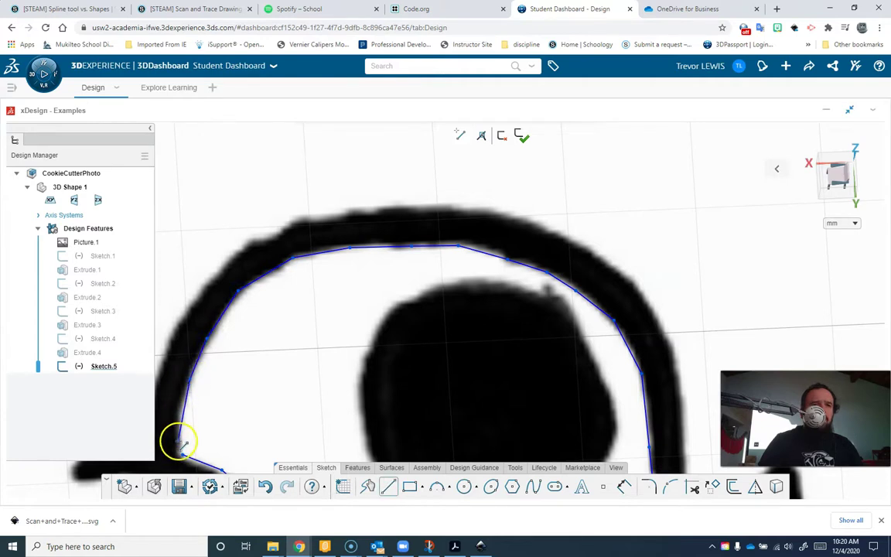
click(181, 408)
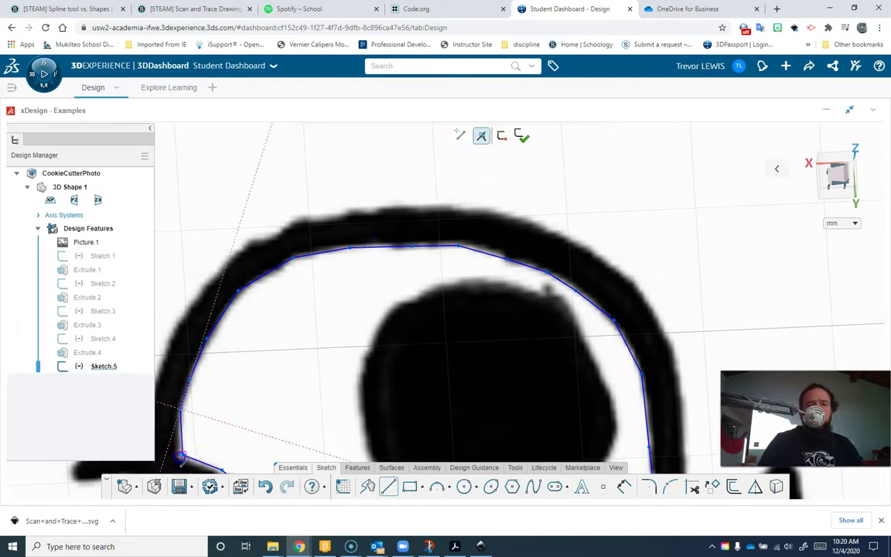
click(181, 456)
Step: Offset the closed inner eye outline outward by 3 mm and exit the sketch
scroll(383, 395, down, 3)
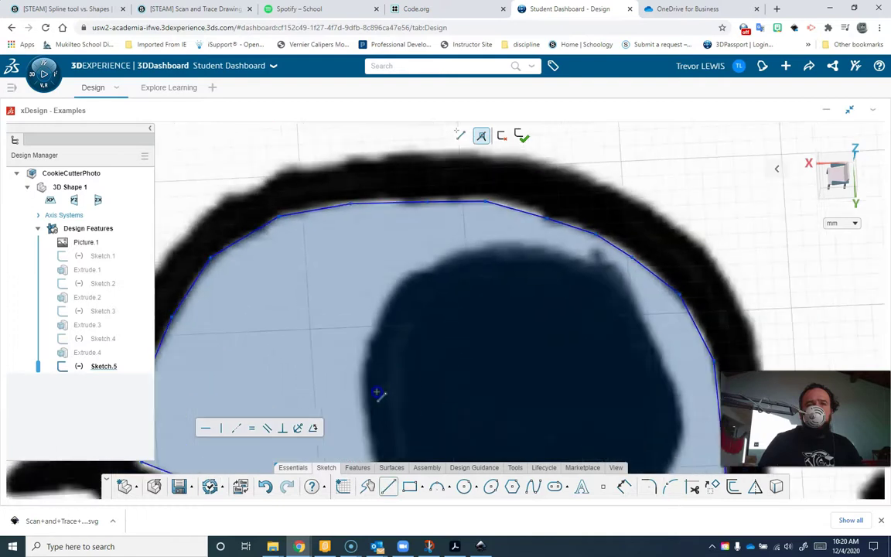
scroll(395, 394, down, 2)
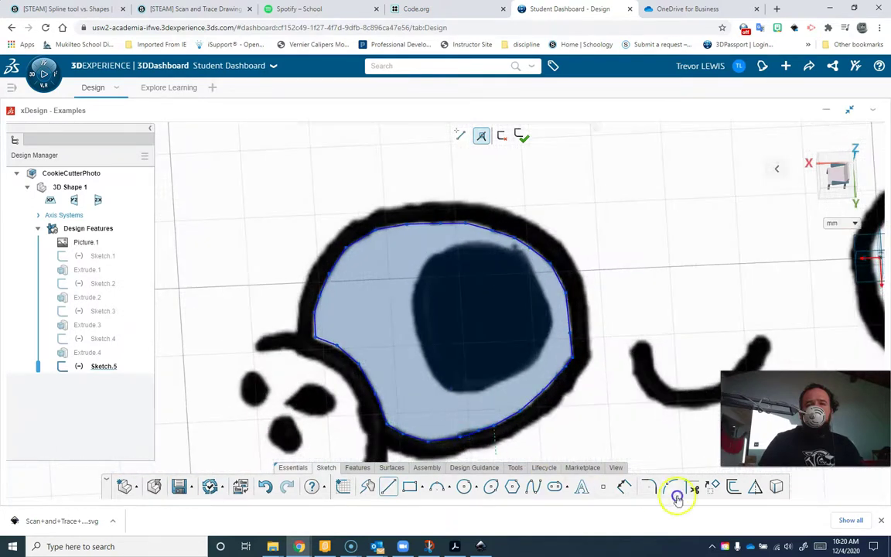
click(733, 492)
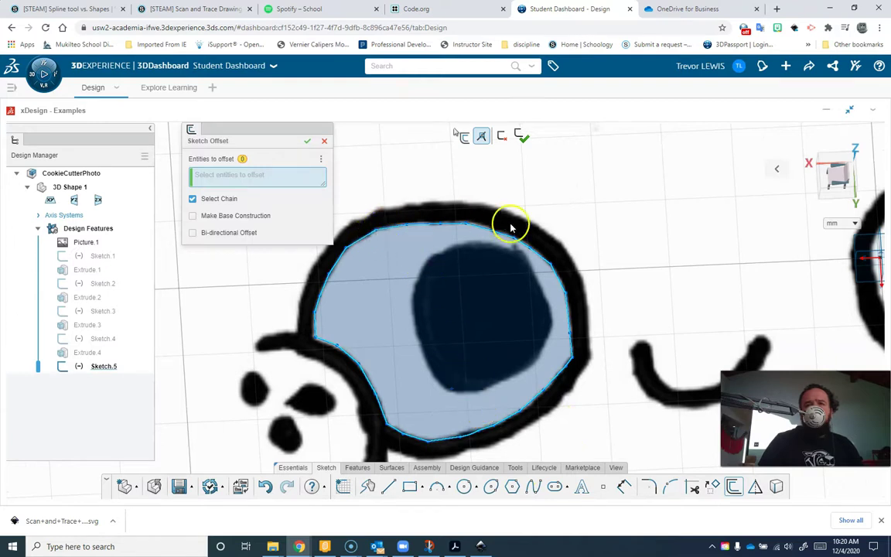
click(580, 338)
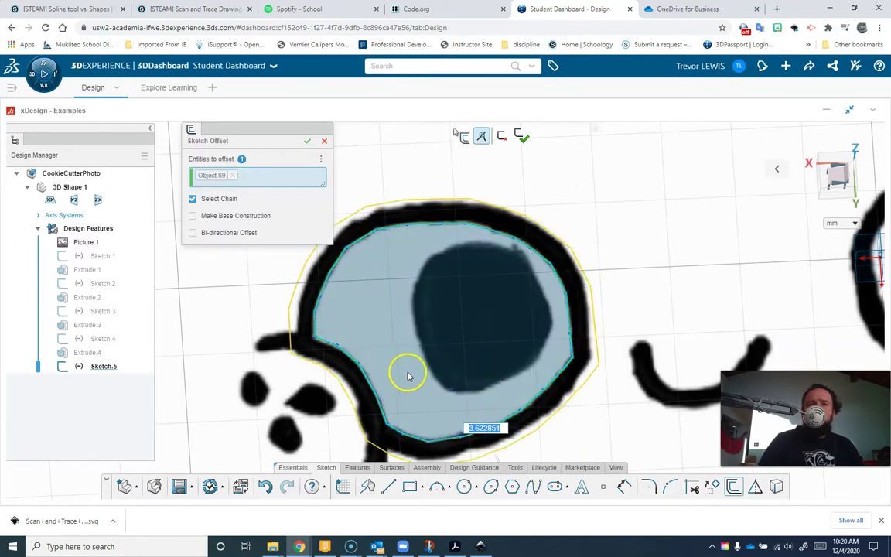
scroll(536, 369, down, 5)
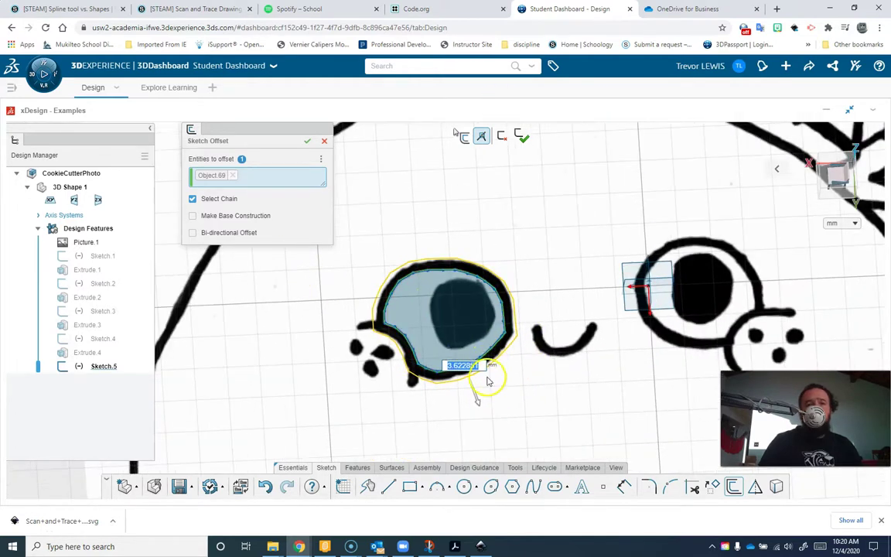
scroll(479, 378, up, 4)
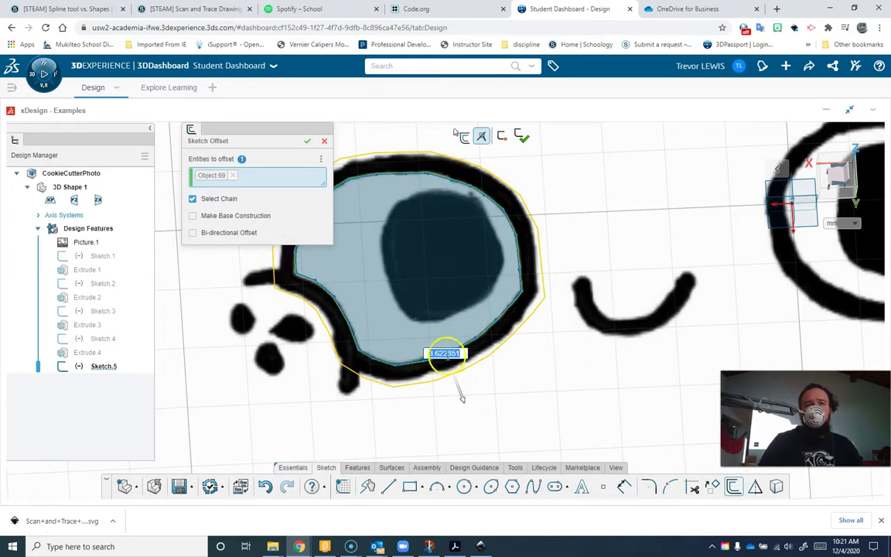
text(3)
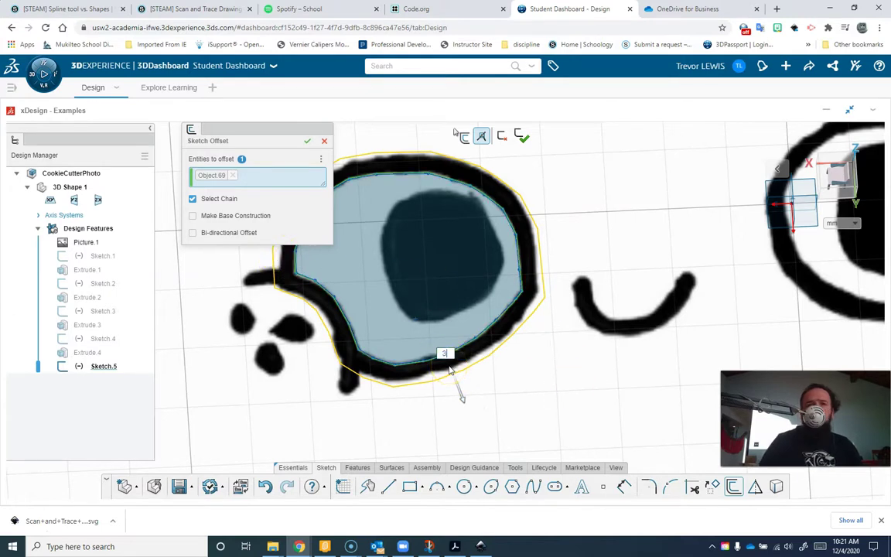
key(Return)
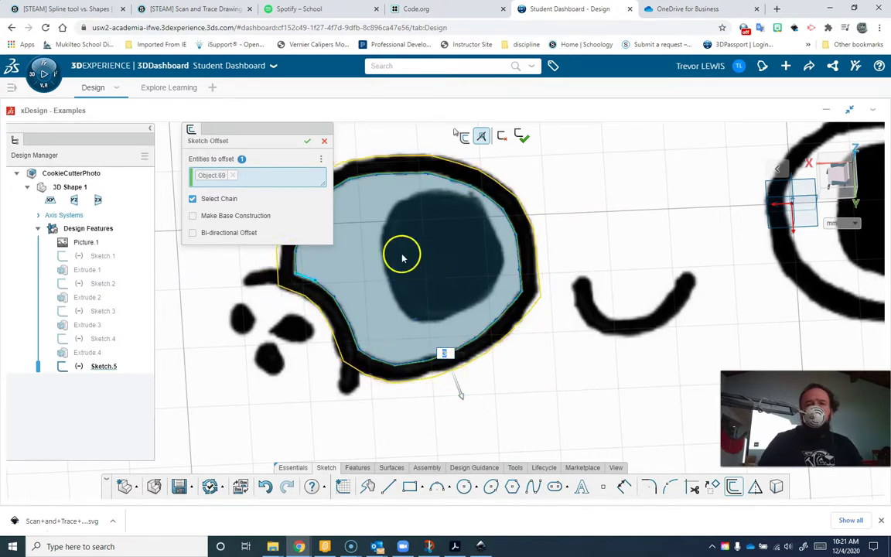
click(522, 136)
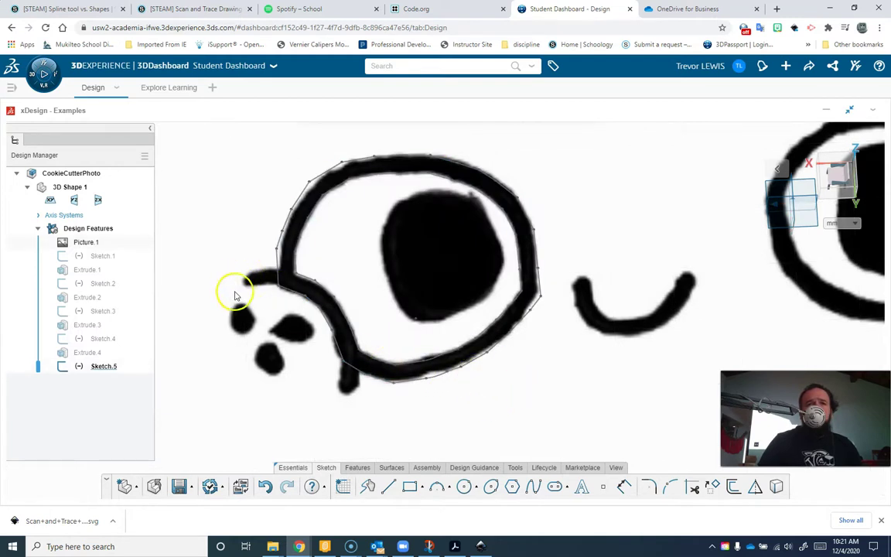
click(388, 487)
click(278, 272)
click(325, 313)
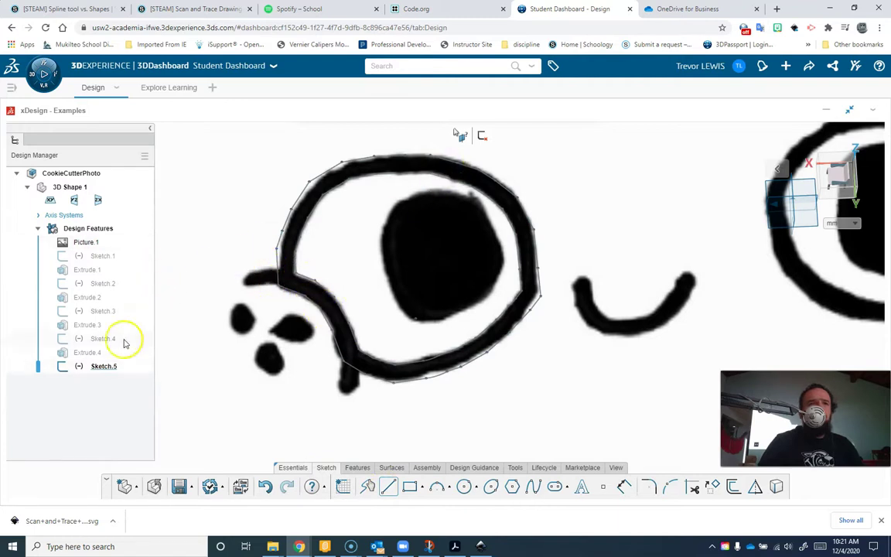
click(479, 136)
Step: Reopen the eye sketch and outline the cheek line's short upper end with line segments joined to the offset outline
click(104, 366)
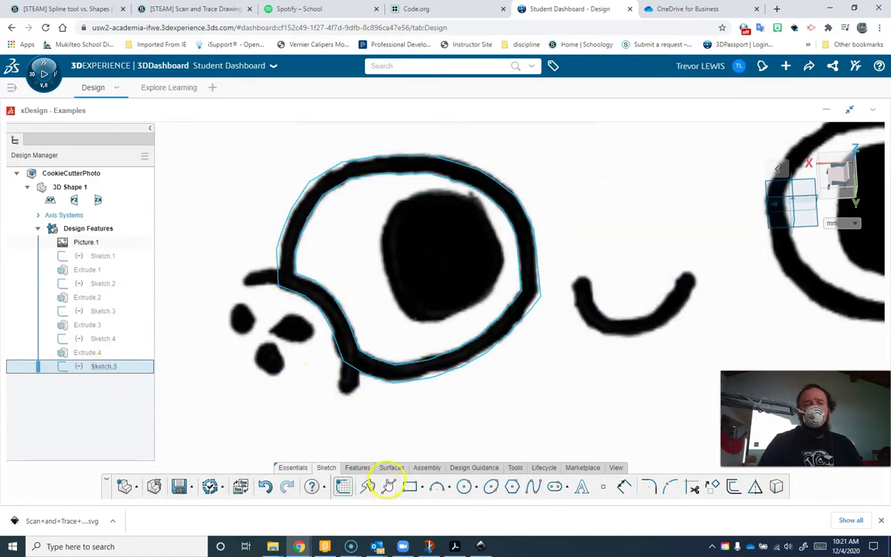
double_click(325, 403)
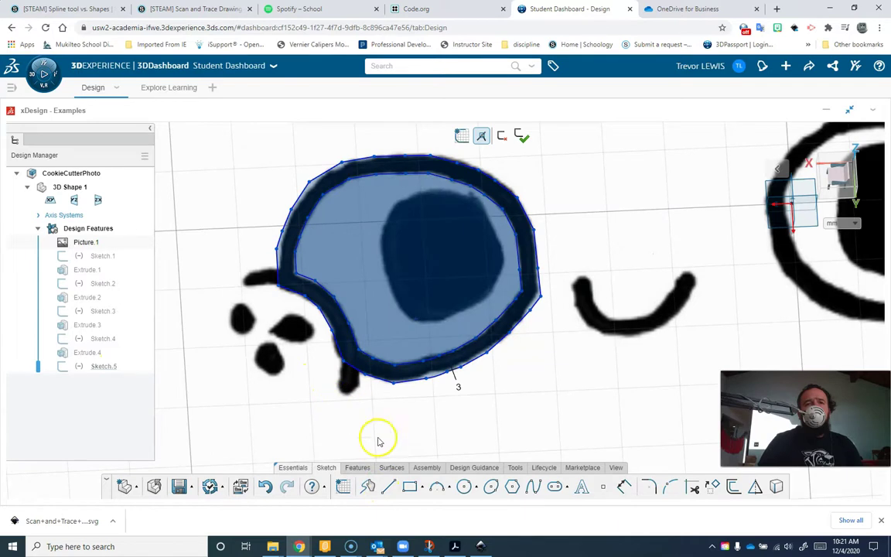
click(389, 487)
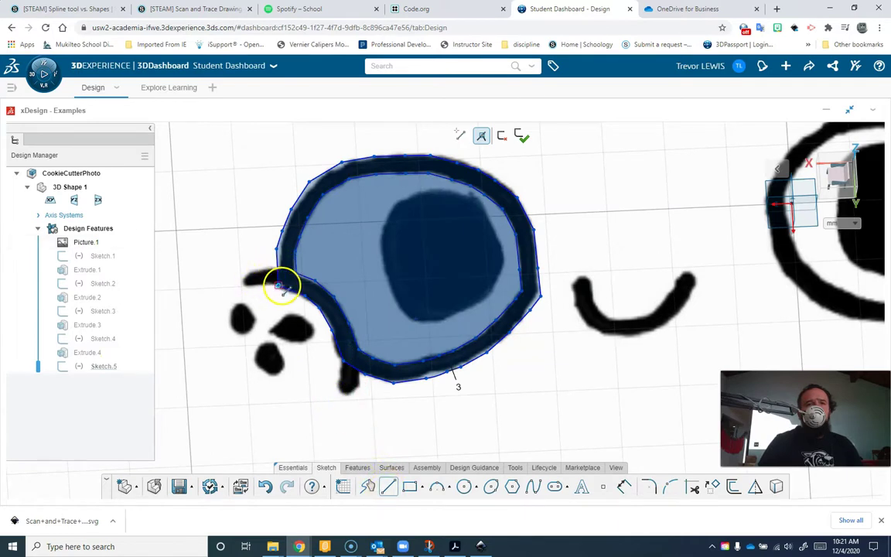
click(278, 285)
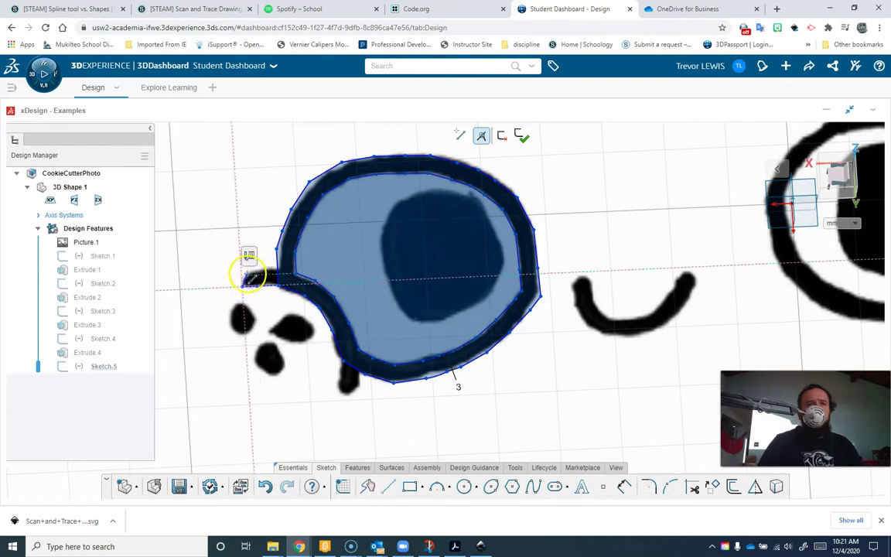
click(245, 278)
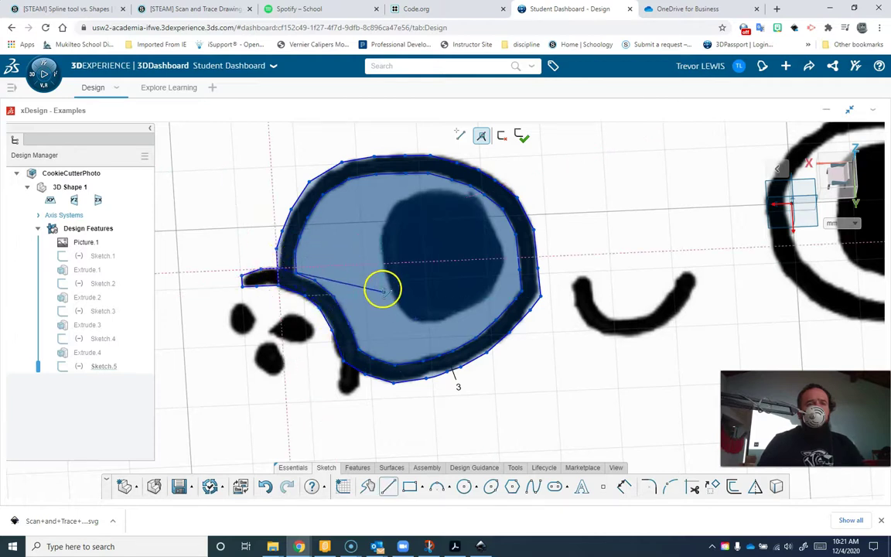
key(Escape)
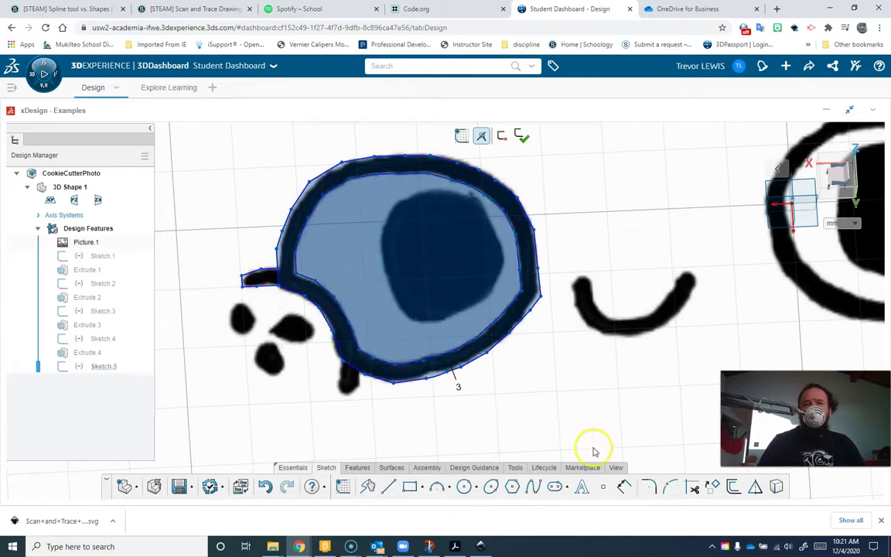
Step: Trim the offset outline segment that crosses the base of the cheek line's upper end
click(691, 487)
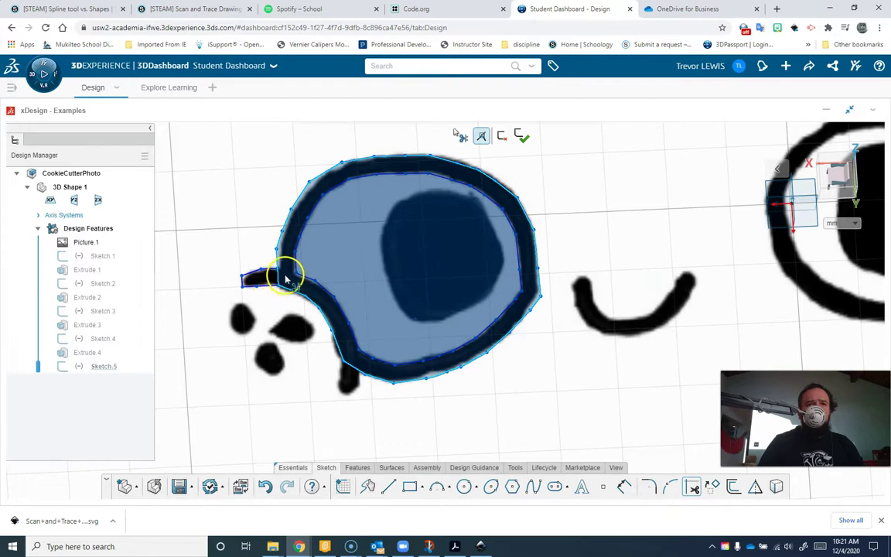
click(285, 276)
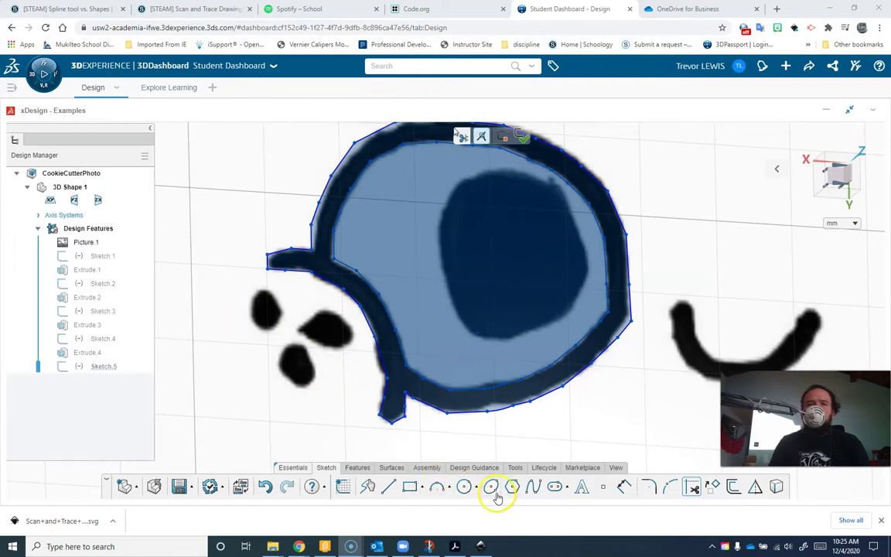
Step: Sketch an ellipse over the leftmost of the three cheek spots
click(492, 487)
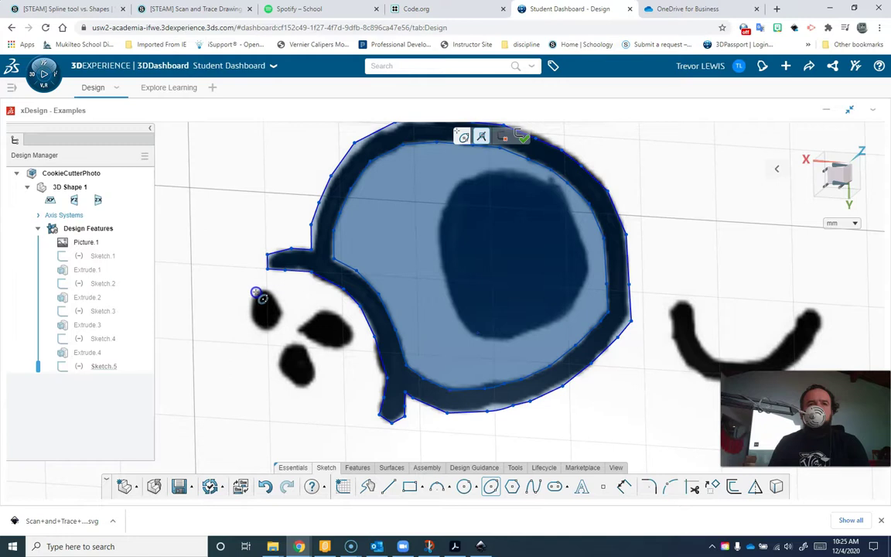
drag(283, 324, 257, 317)
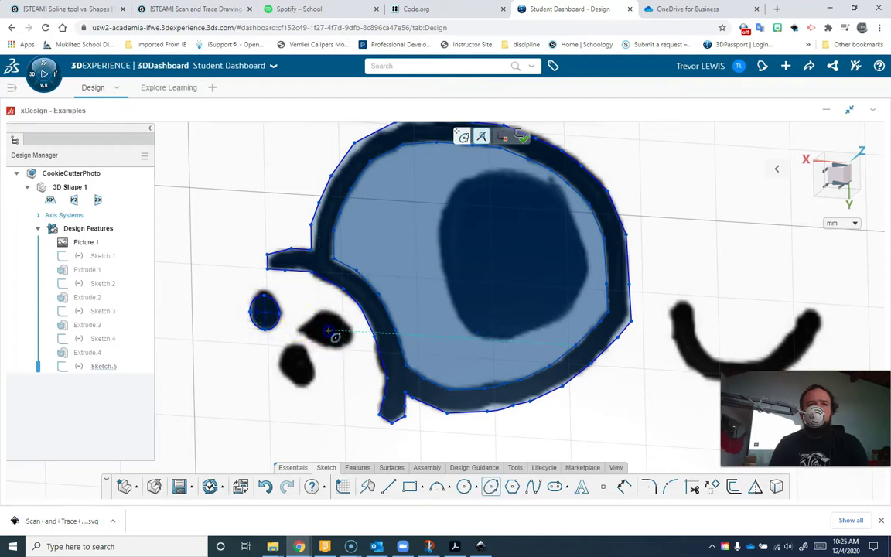
Step: Sketch ellipses over the two remaining cheek spots and over the left eye's pupil
mouse_move(335, 337)
mouse_down()
mouse_move(359, 342)
mouse_move(331, 337)
mouse_move(334, 352)
mouse_up()
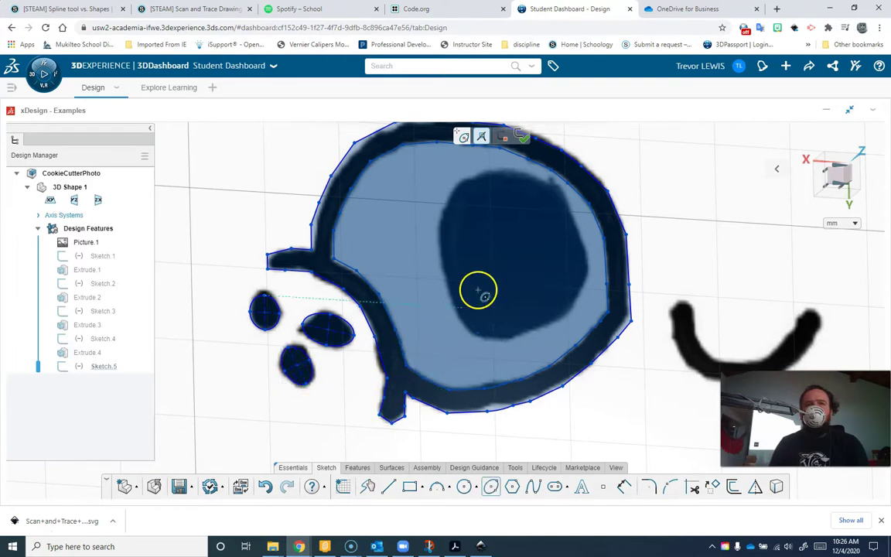
click(510, 254)
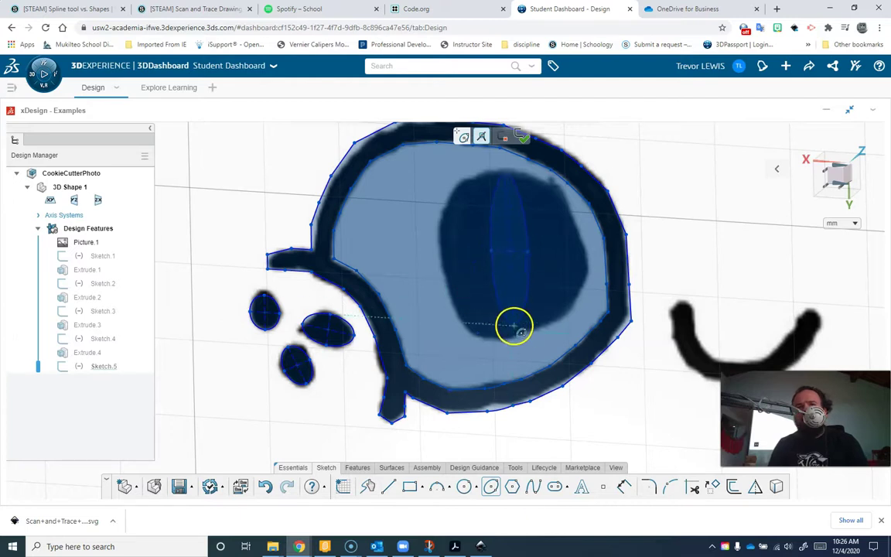
click(516, 332)
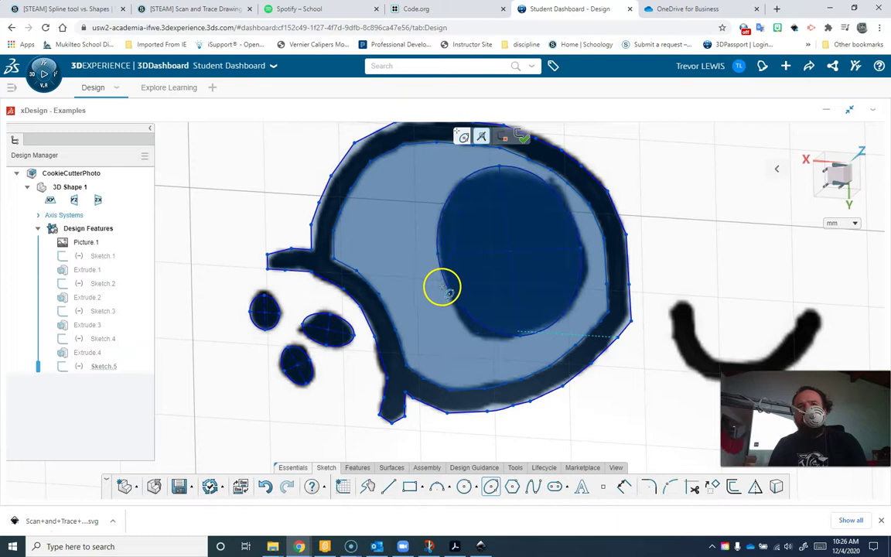
click(442, 287)
Step: Start extruding the left eye sketch and replace the whole-sketch profile with only the contour between the eye's inner and outer outlines
scroll(526, 298, down, 5)
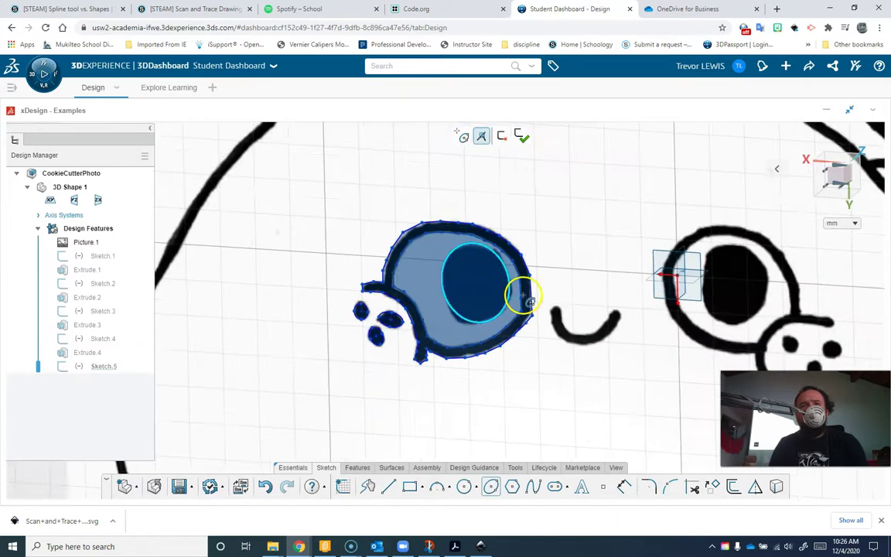
scroll(515, 299, up, 5)
scroll(483, 304, down, 3)
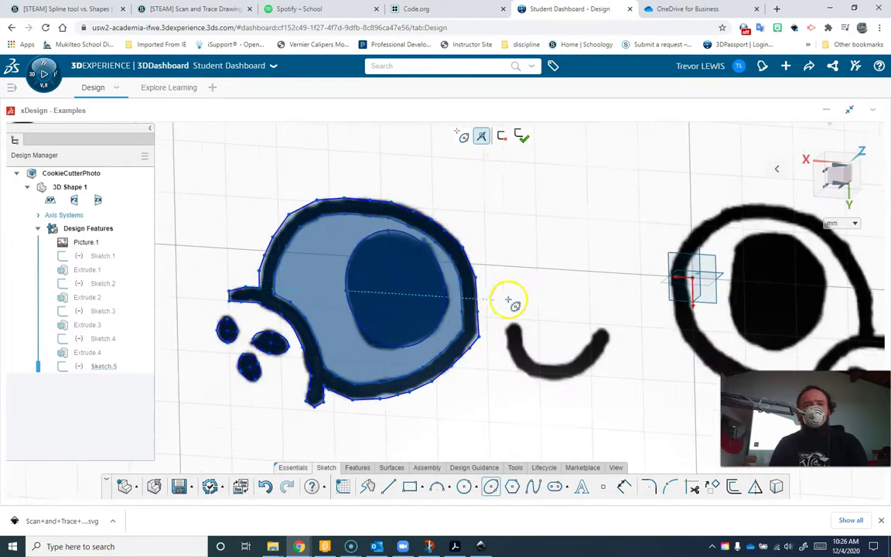
scroll(443, 304, down, 2)
scroll(438, 307, up, 2)
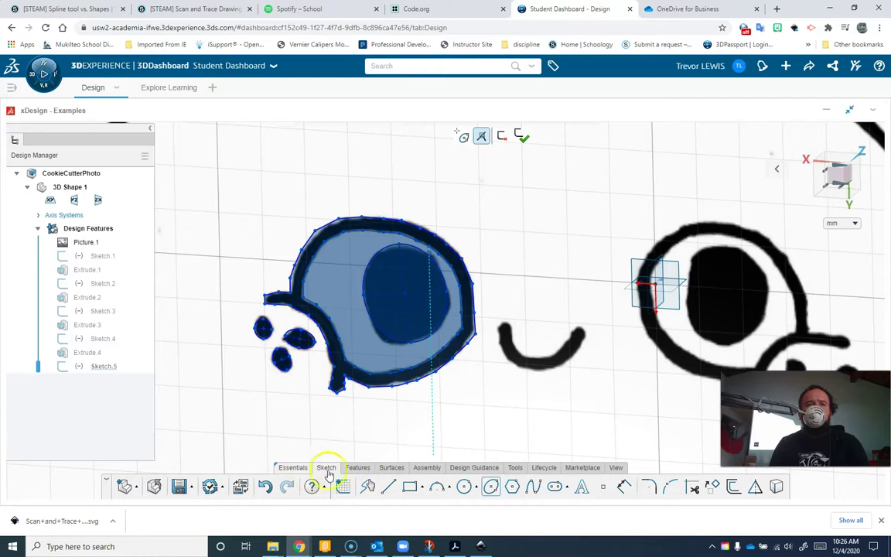
click(354, 468)
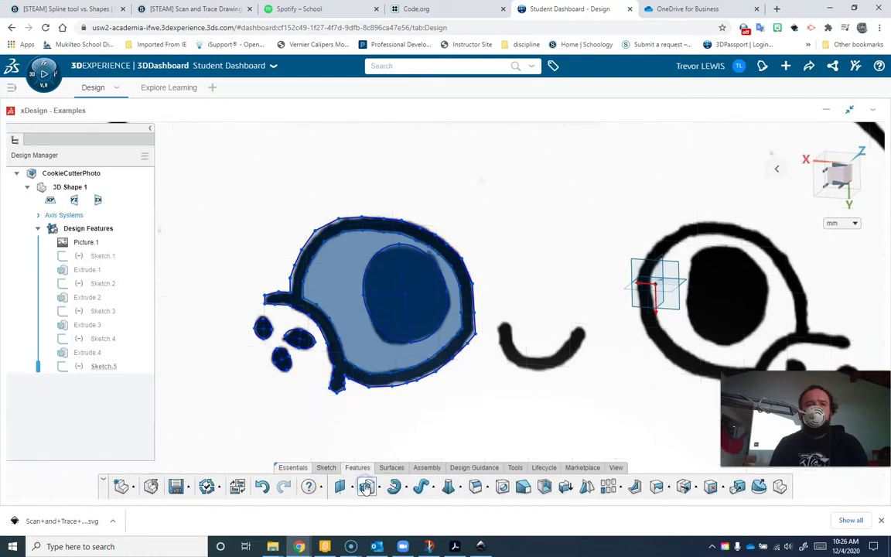
click(354, 273)
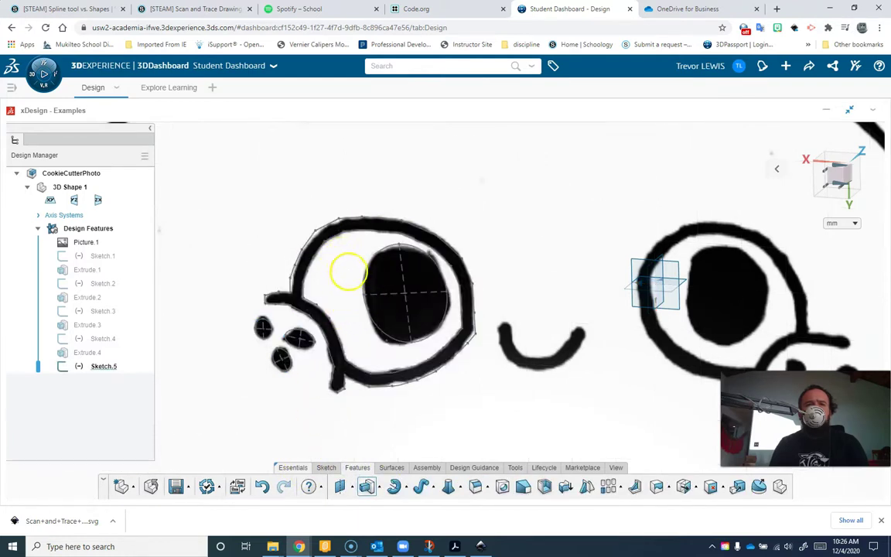
click(350, 275)
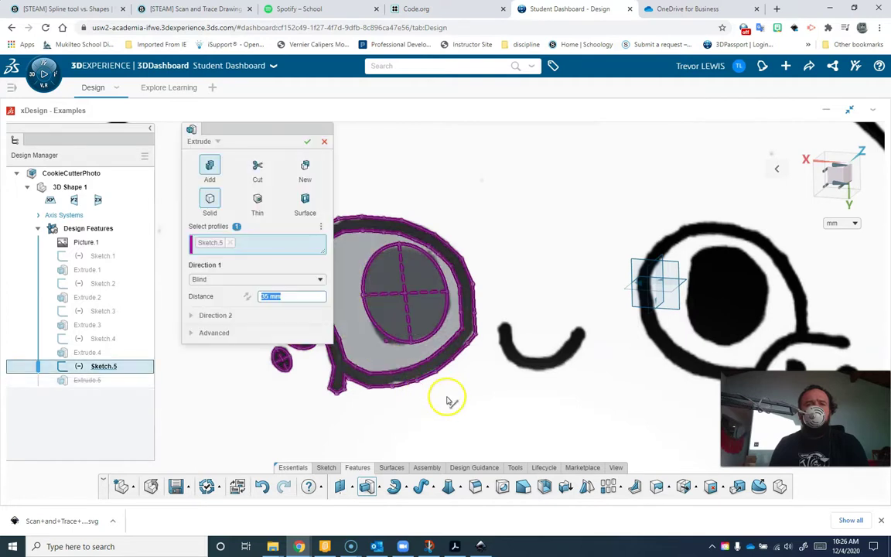
mouse_move(377, 371)
right_down()
mouse_move(368, 390)
mouse_move(337, 382)
mouse_move(402, 332)
mouse_move(375, 364)
mouse_move(348, 328)
right_up()
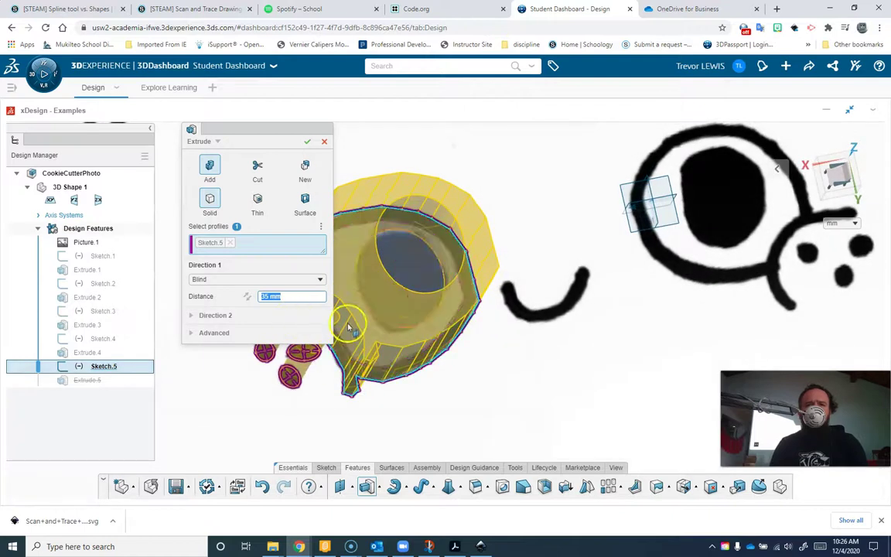
click(230, 243)
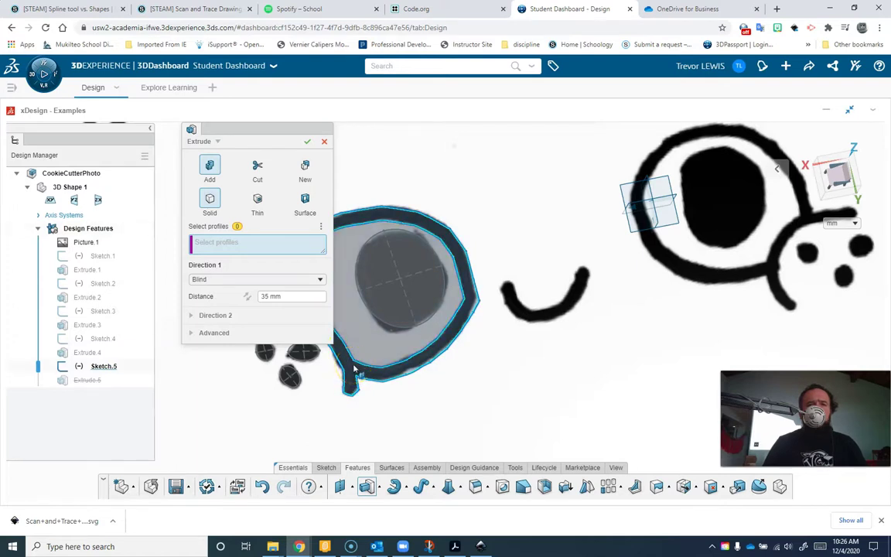
click(354, 370)
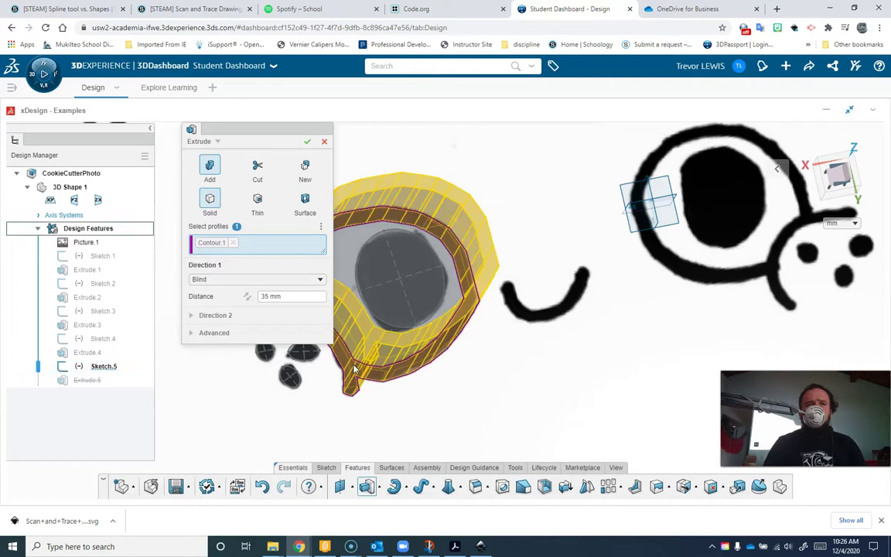
Step: Add the pupil and the three cheek spot ellipses to the extrusion profiles
click(388, 305)
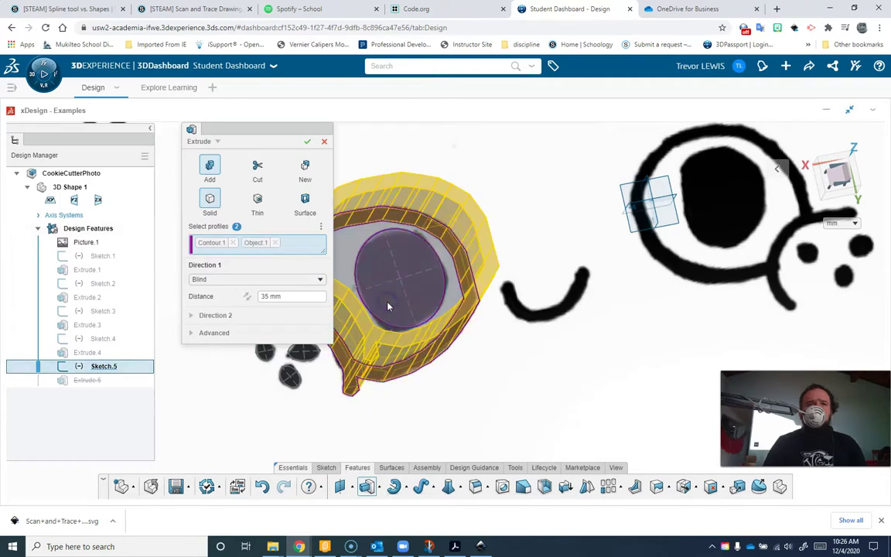
click(291, 382)
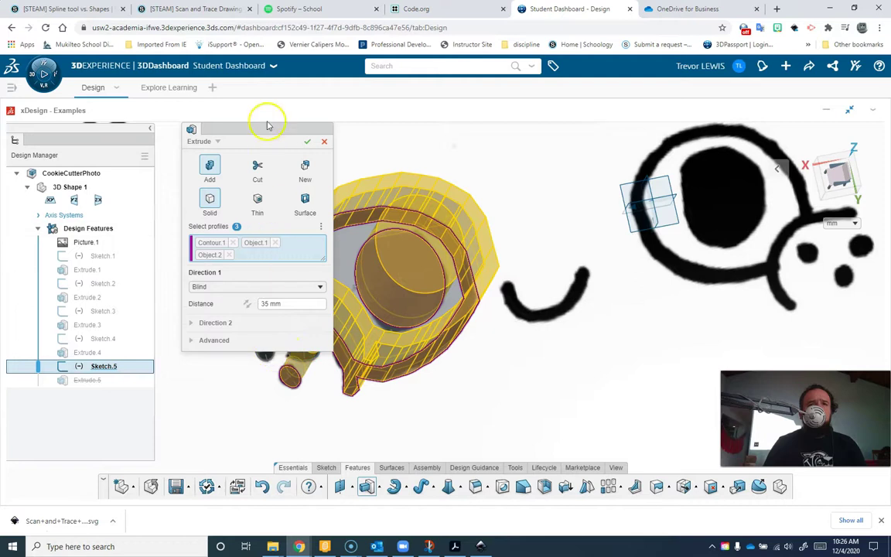
mouse_move(377, 327)
middle_down()
mouse_move(447, 393)
mouse_move(436, 348)
middle_up()
click(402, 352)
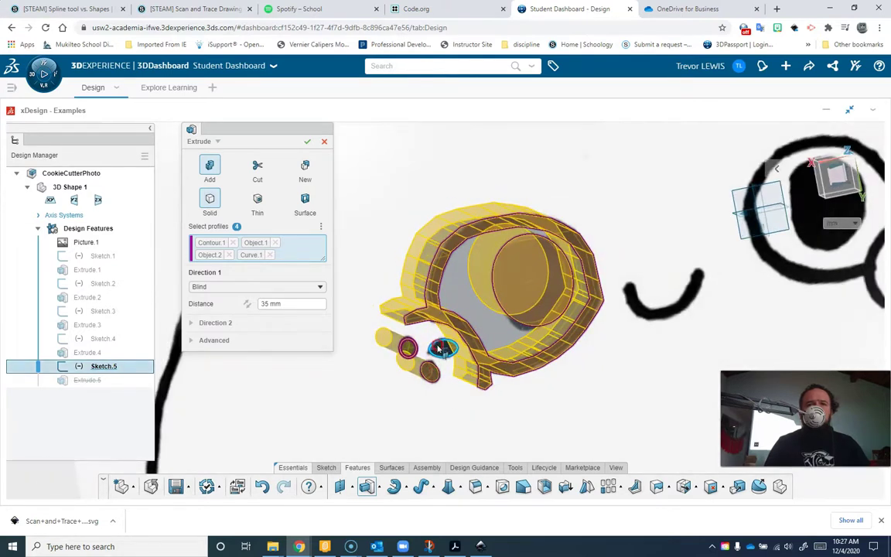
click(438, 349)
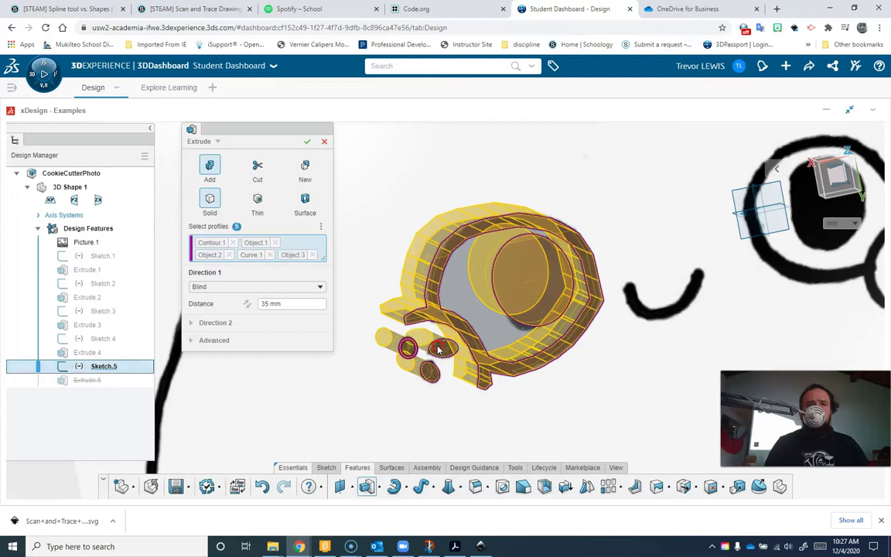
Step: Set the extrusion distance to 55 mm and complete the extrusion of the eye and cheek profiles
drag(293, 304, 198, 292)
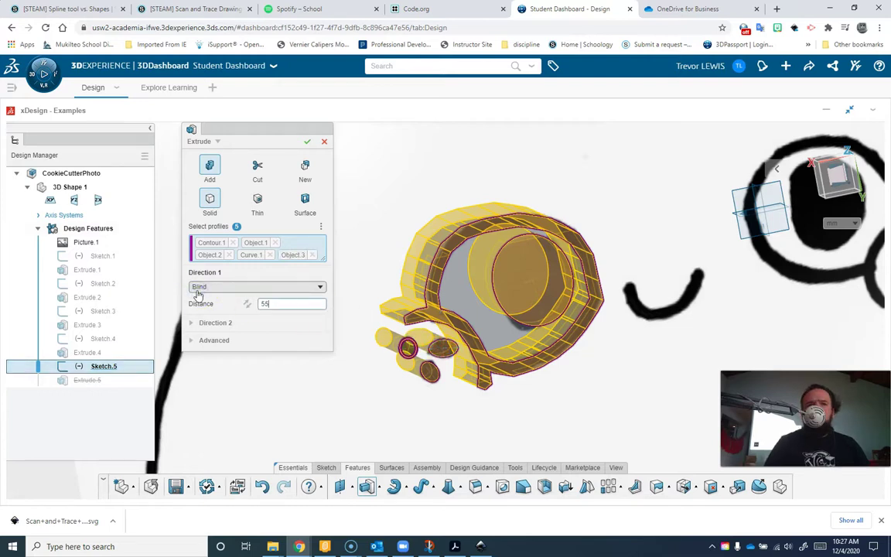
mouse_move(348, 371)
middle_down()
mouse_move(373, 392)
mouse_move(374, 368)
mouse_move(405, 352)
mouse_move(394, 352)
middle_up()
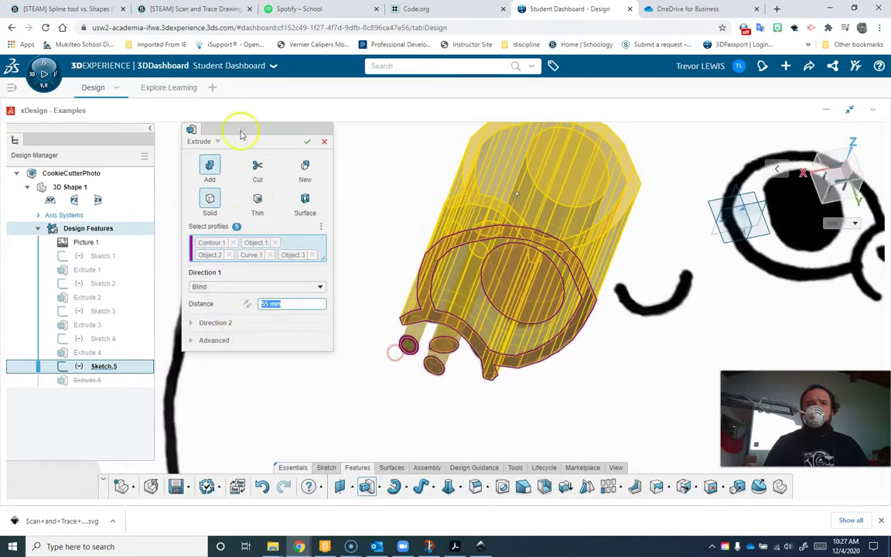
click(305, 142)
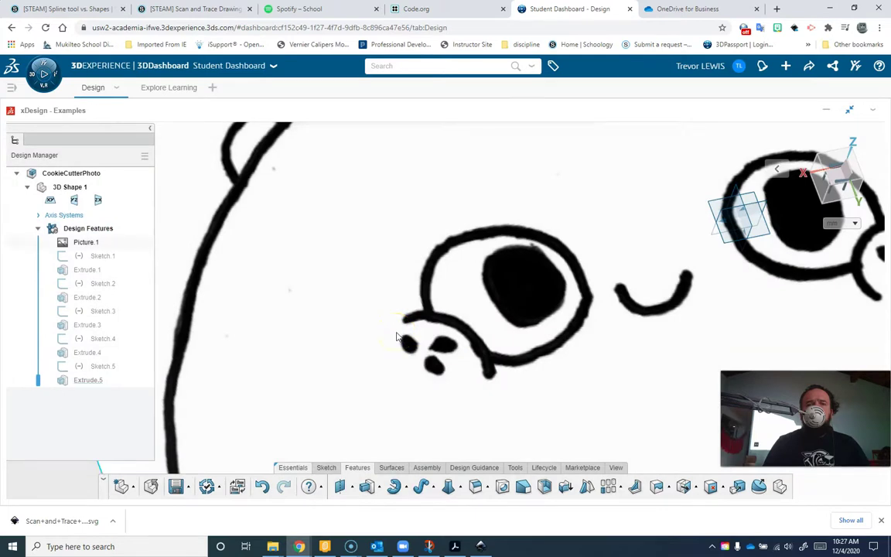
Step: Show the hidden solid and examine the extruded eye, cheek spots and mouth against the cutter and its crossbar
click(75, 381)
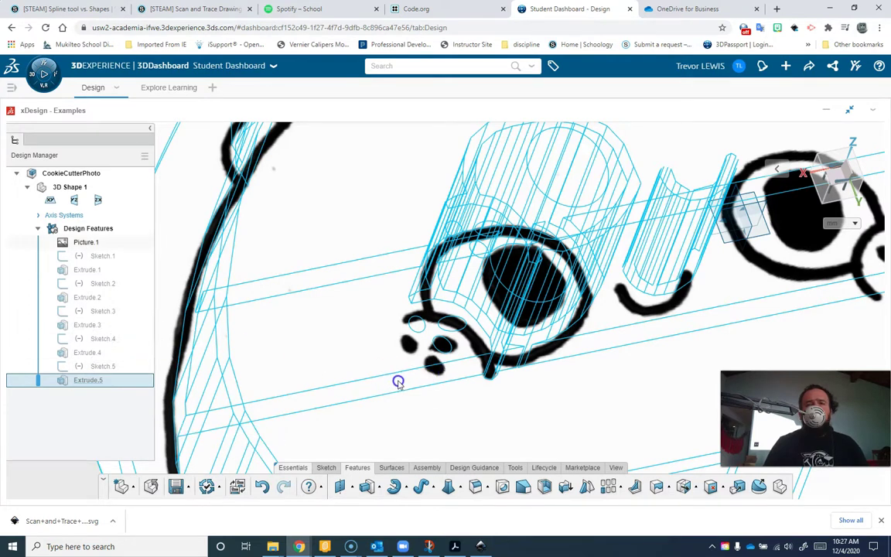
scroll(398, 382, down, 5)
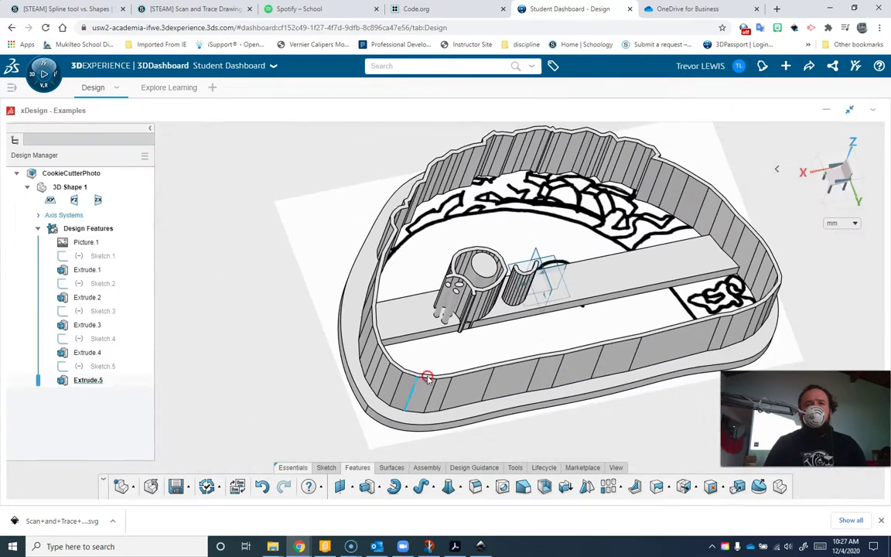
middle_drag(425, 378, 545, 303)
click(489, 252)
middle_drag(518, 255, 529, 313)
scroll(492, 290, up, 8)
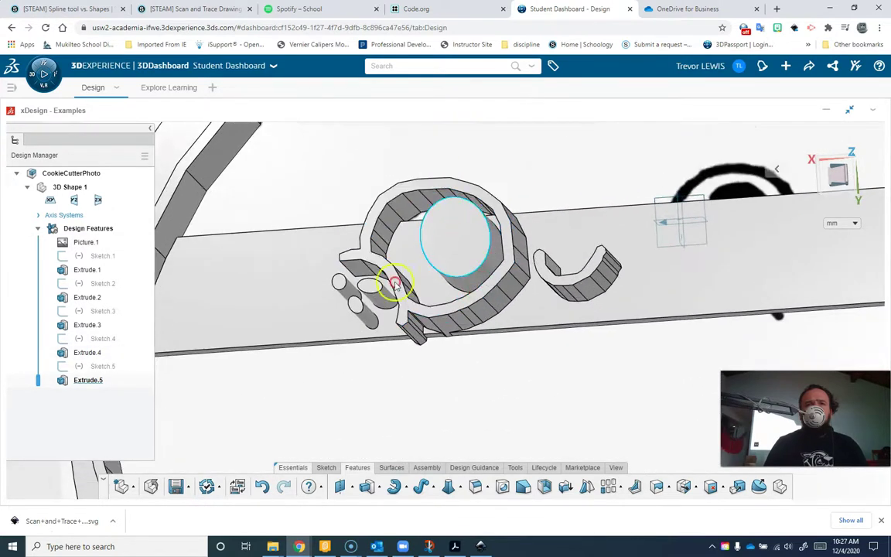
scroll(619, 306, down, 5)
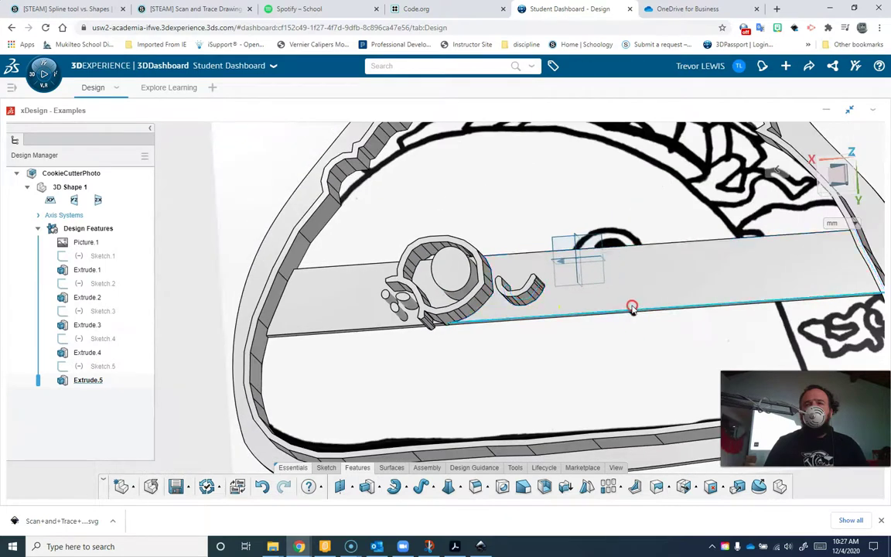
scroll(540, 286, up, 8)
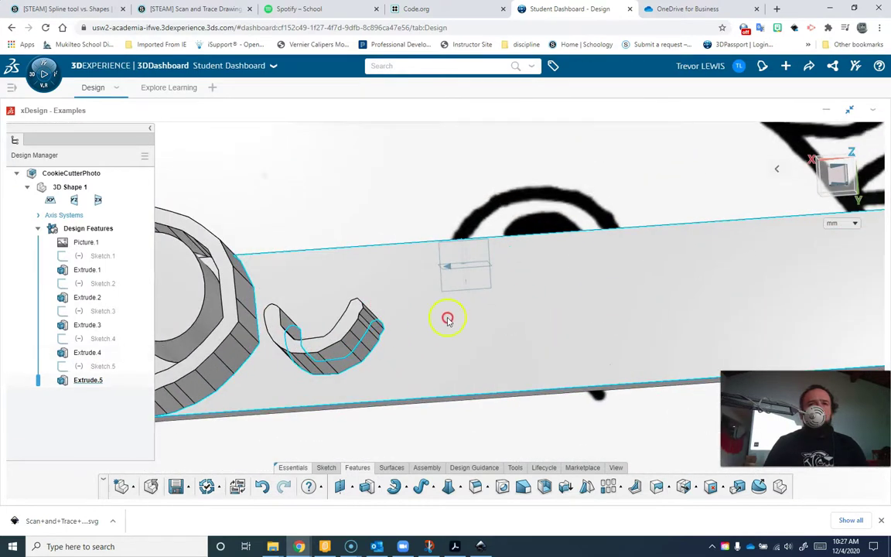
Step: Hide the extruded solid and start an ellipse in a new sketch on the xy plane
click(88, 381)
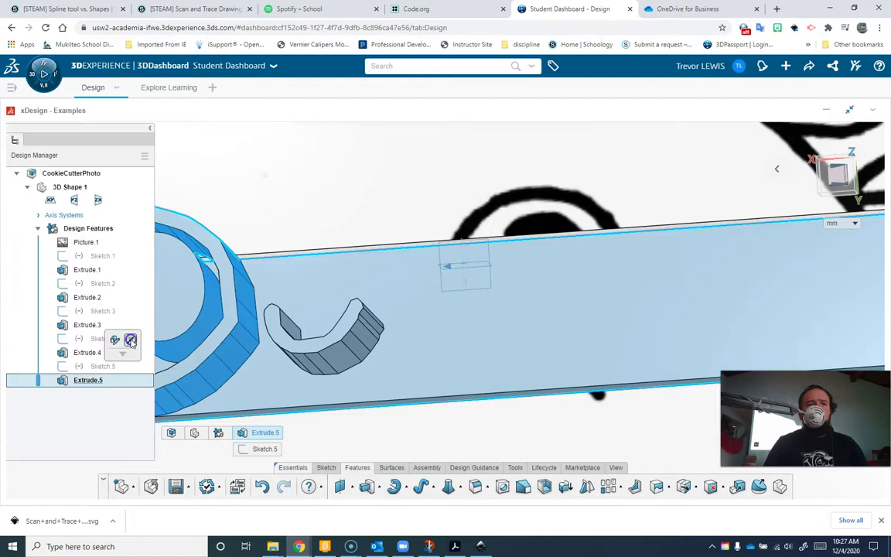
click(122, 338)
mouse_move(481, 323)
middle_down()
mouse_move(464, 348)
mouse_move(513, 323)
middle_up()
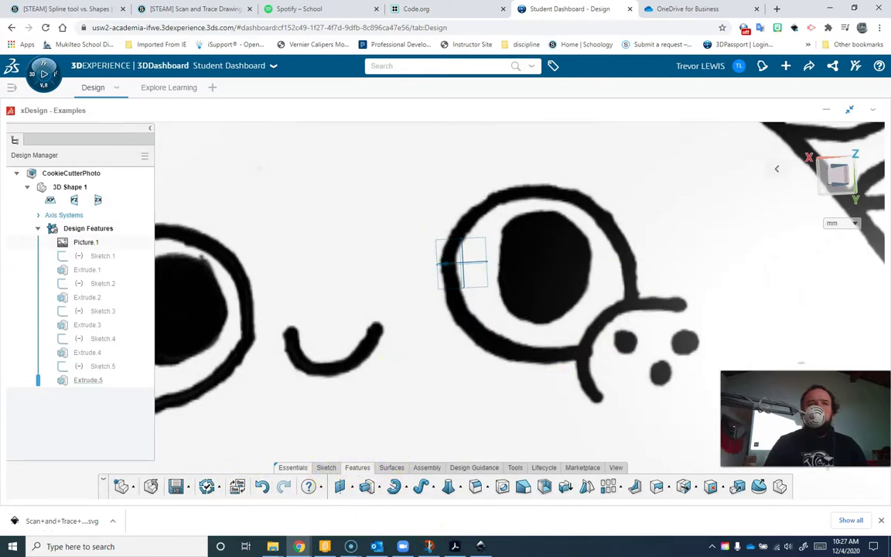
click(50, 199)
click(327, 469)
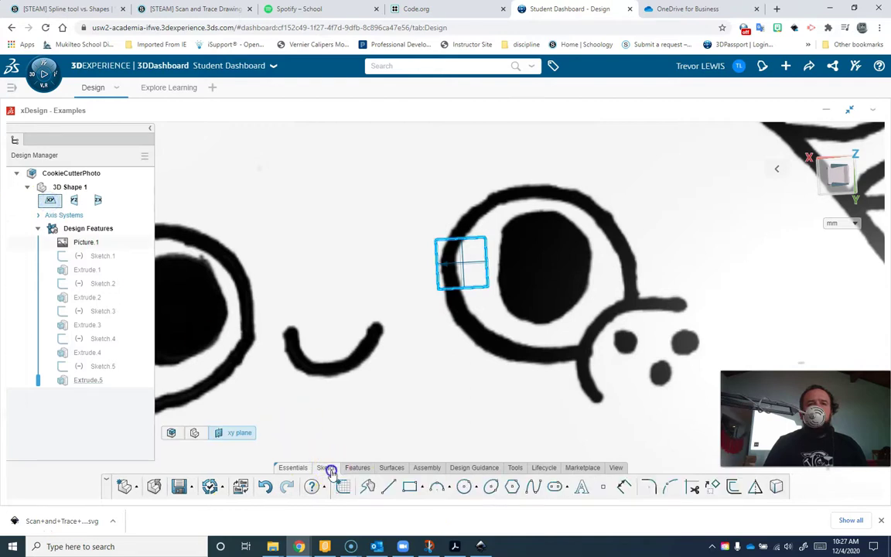
click(490, 487)
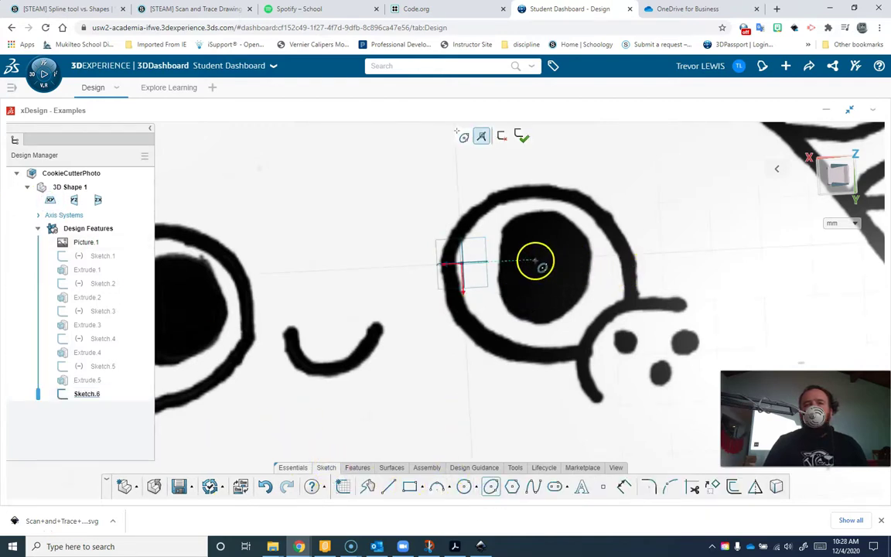
Step: Try an ellipse over the right eye's pupil and undo it
mouse_move(549, 272)
mouse_down()
mouse_move(533, 298)
mouse_move(536, 318)
mouse_up()
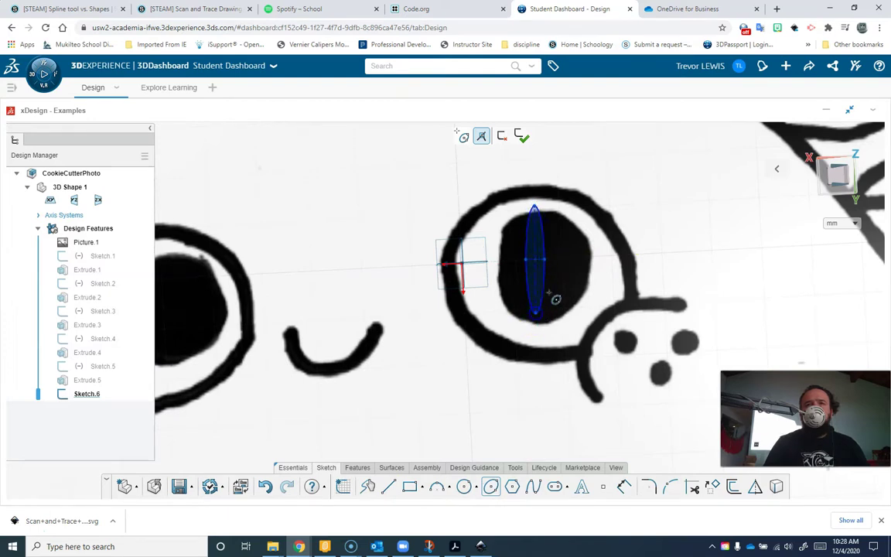
mouse_move(556, 297)
mouse_down()
mouse_move(577, 265)
mouse_move(586, 273)
mouse_up()
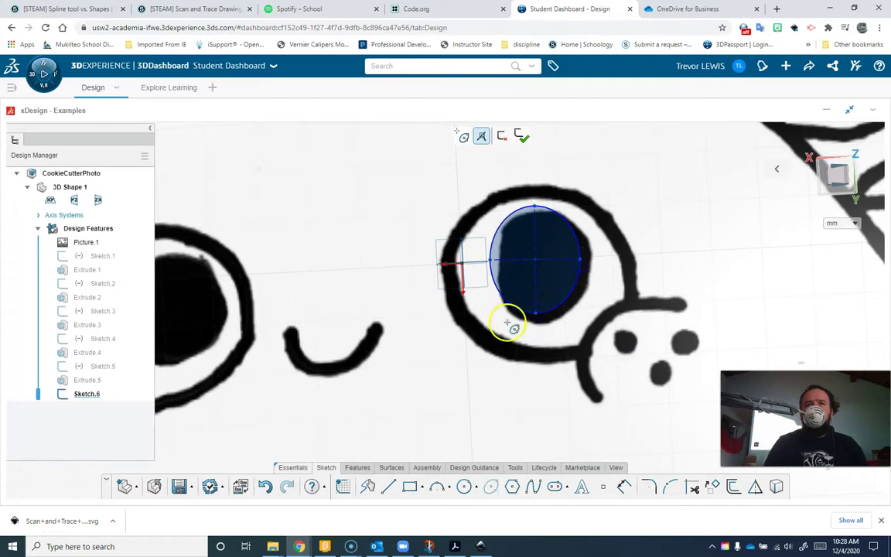
click(266, 496)
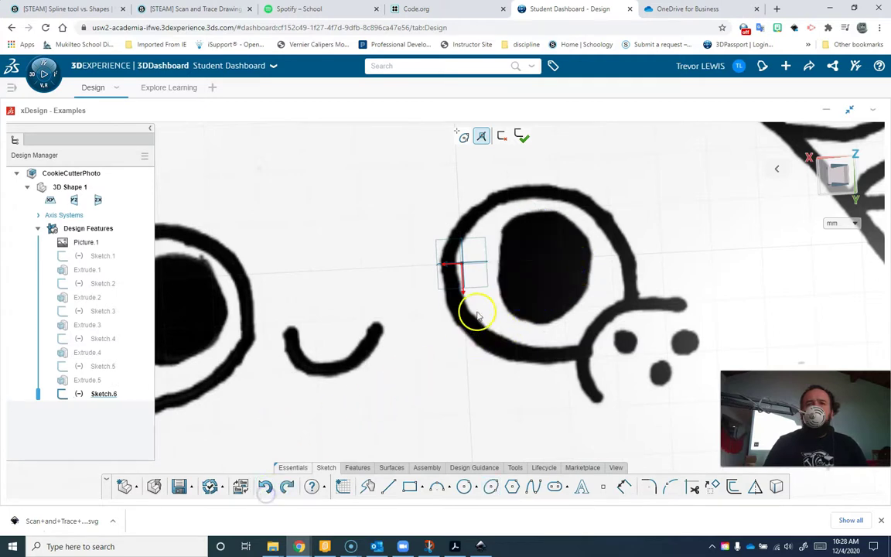
Step: Sketch an ellipse over the right eye's pupil, centred on it and reaching its lower edge
click(488, 489)
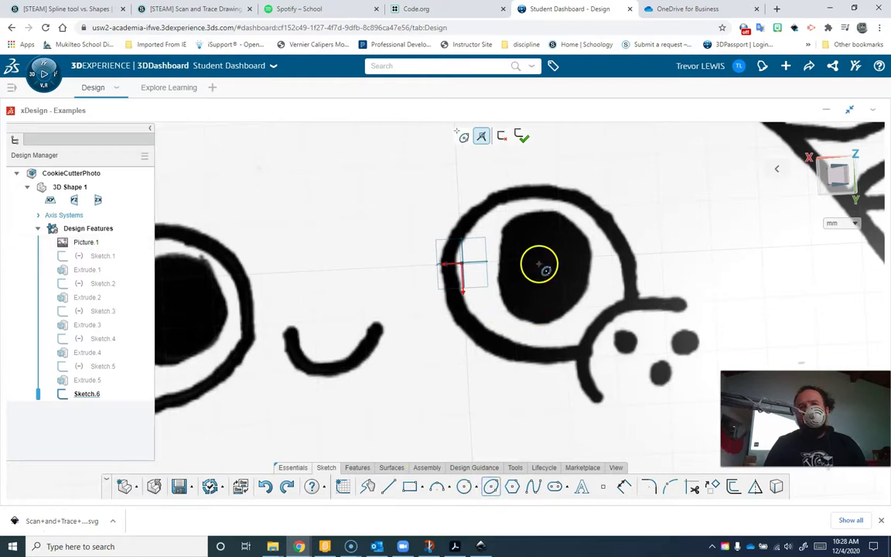
drag(538, 265, 534, 317)
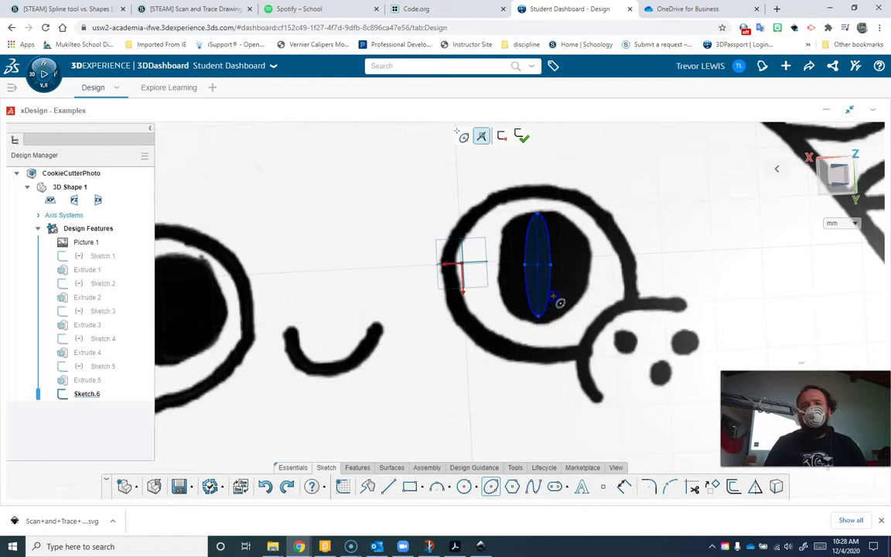
click(592, 280)
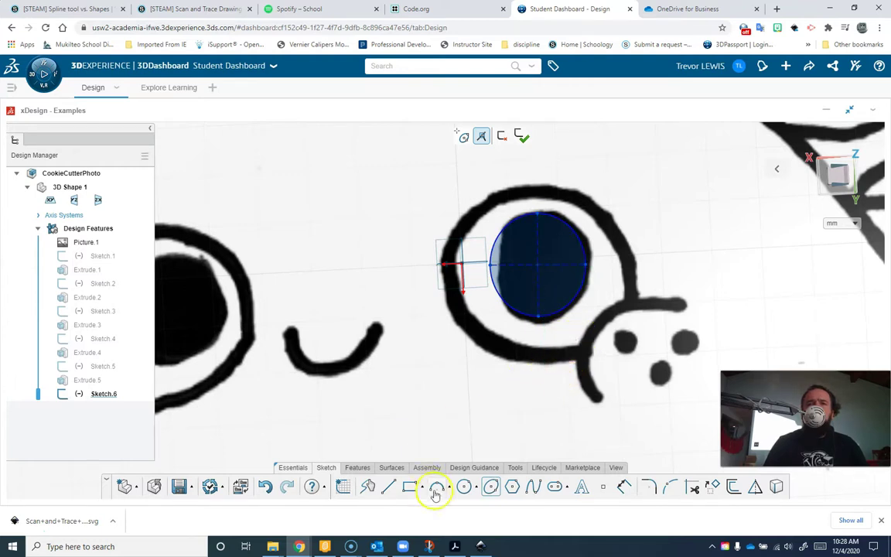
Step: Sketch a circle through three perimeter points along the inner edge of the right eye's outline
click(476, 489)
click(489, 443)
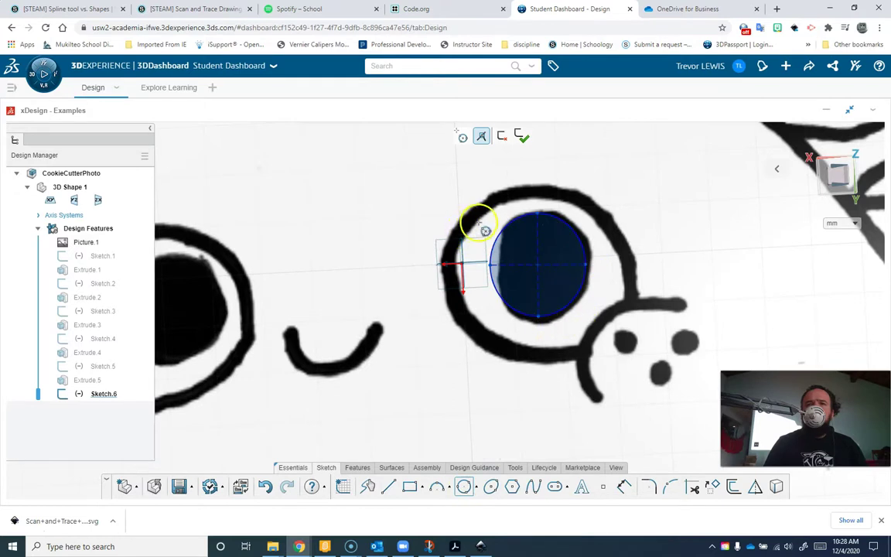
click(505, 265)
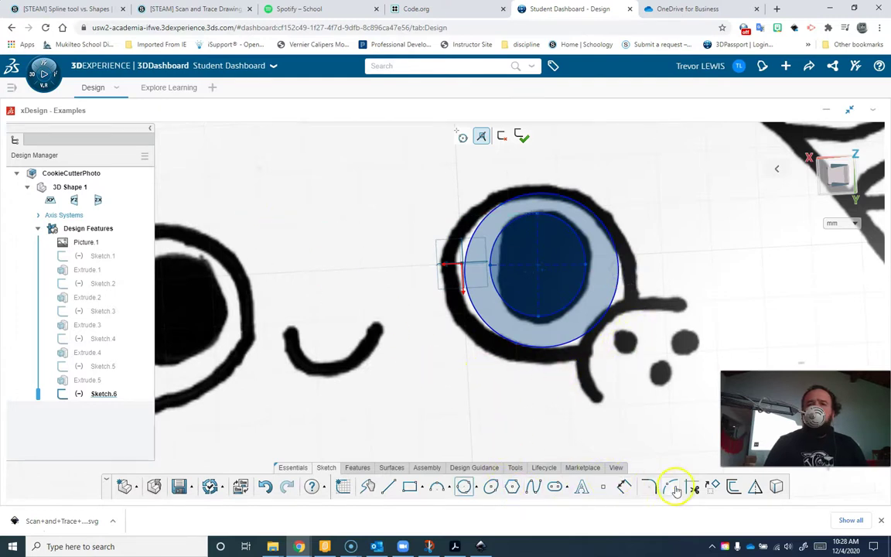
Step: Offset the right eye's outline circle outward by about 3.116 mm to match the line's thickness
click(730, 487)
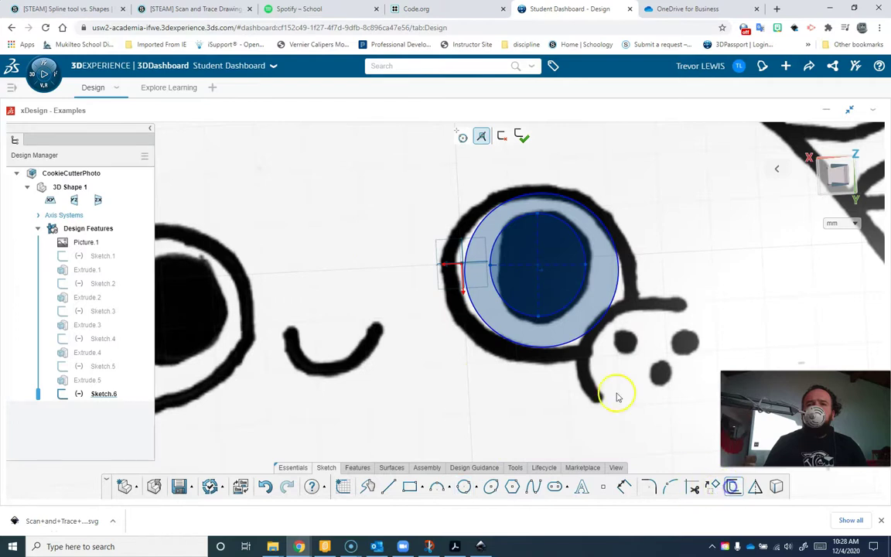
click(554, 339)
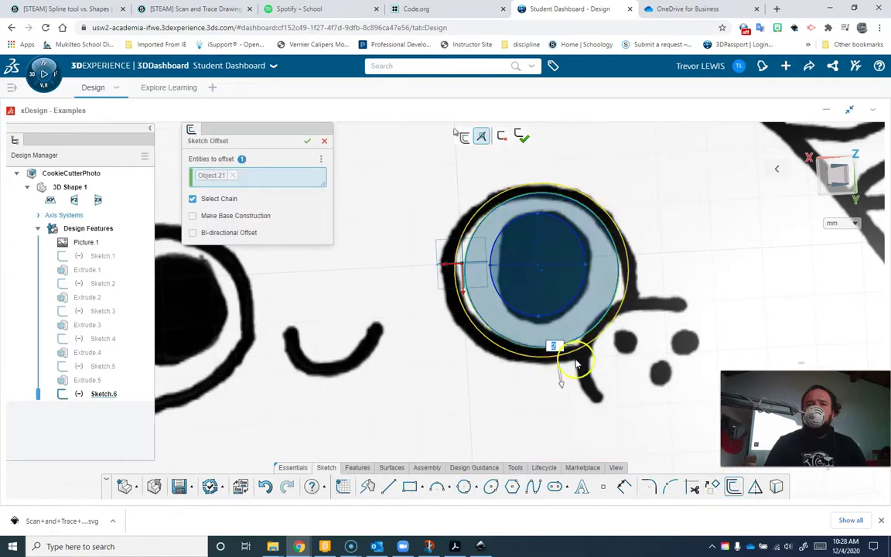
drag(561, 383, 564, 395)
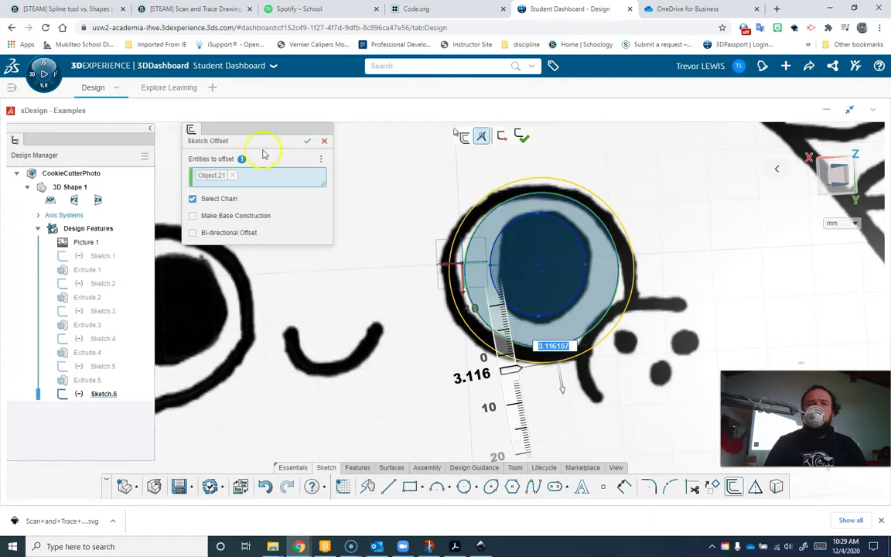
click(307, 141)
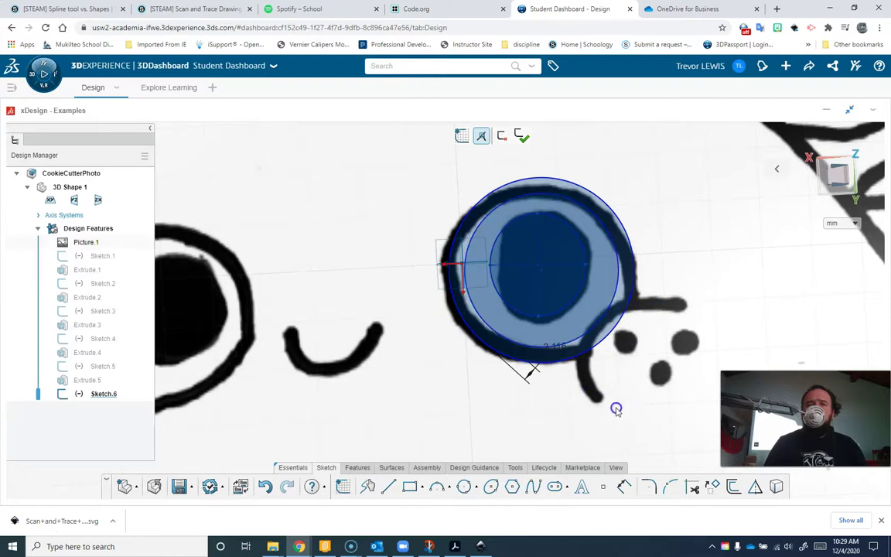
Step: Sketch a perimeter circle following the inner edge of the right cheek's arc, enclosing the three cheek spots
click(463, 489)
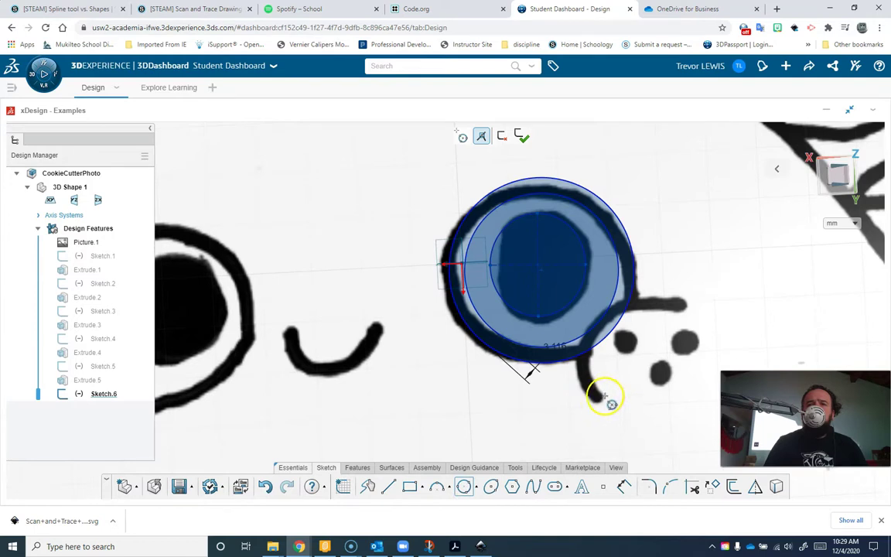
click(583, 358)
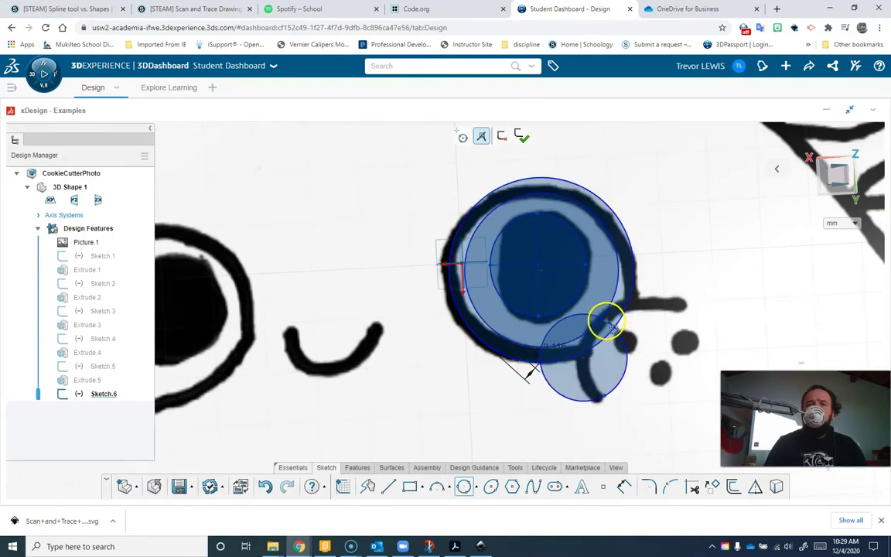
mouse_move(606, 321)
mouse_down()
mouse_move(676, 308)
mouse_move(687, 318)
mouse_move(608, 332)
mouse_up()
scroll(607, 333, down, 2)
scroll(563, 334, up, 6)
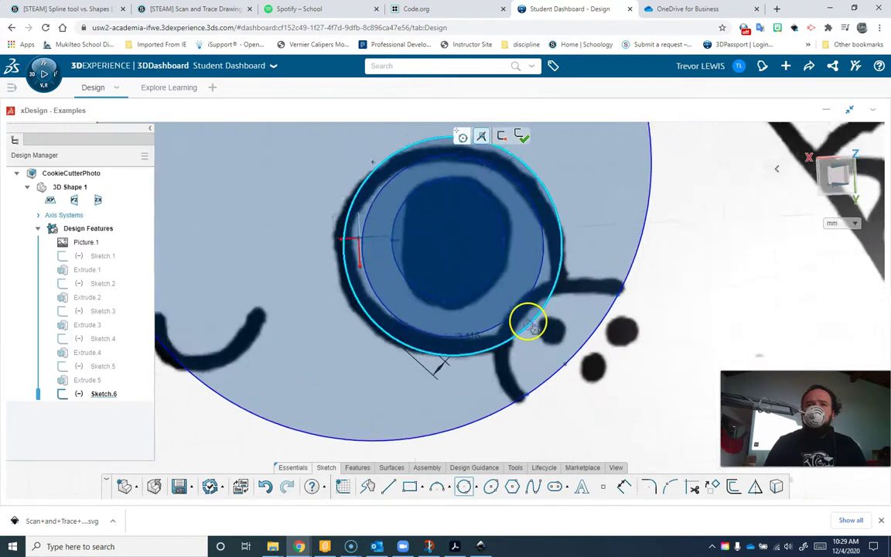
scroll(526, 324, up, 5)
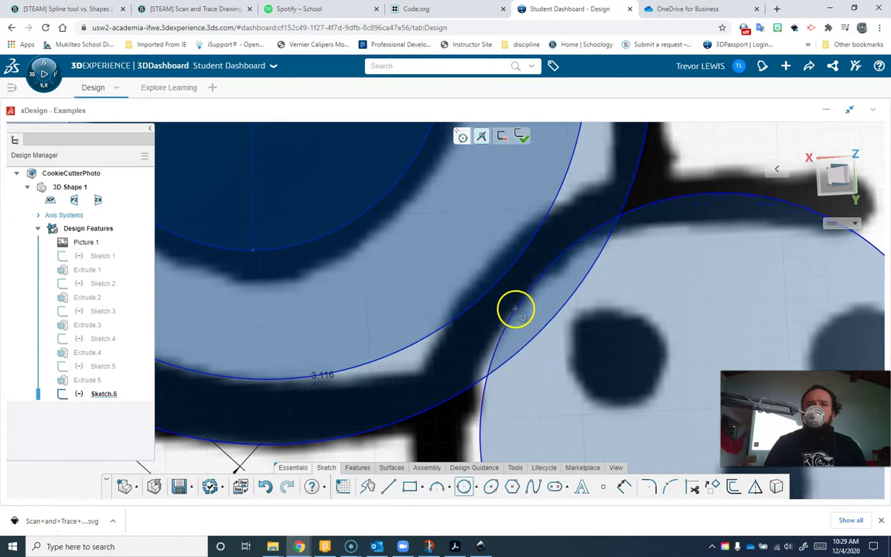
scroll(517, 307, down, 3)
scroll(527, 285, down, 1)
click(536, 324)
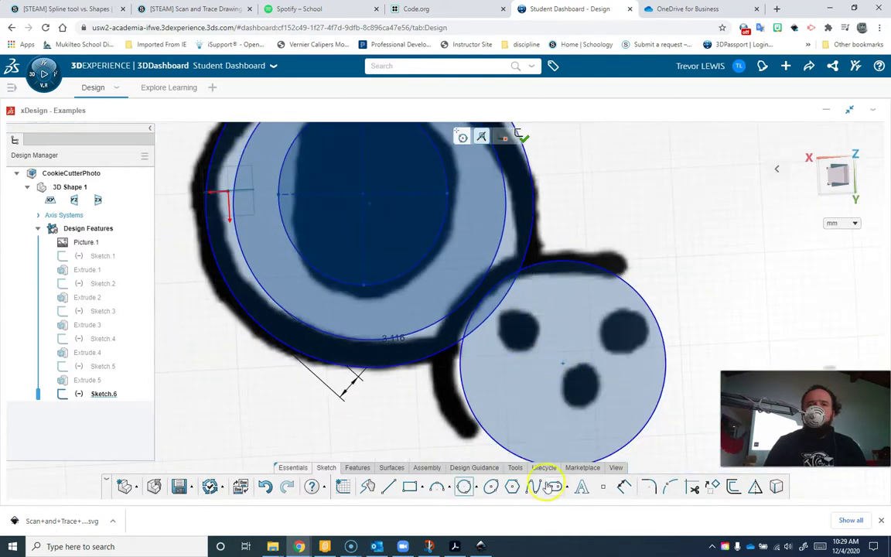
Step: Offset the right cheek circle outward by about 2.923 mm to cover the arc's thickness
click(465, 487)
click(734, 492)
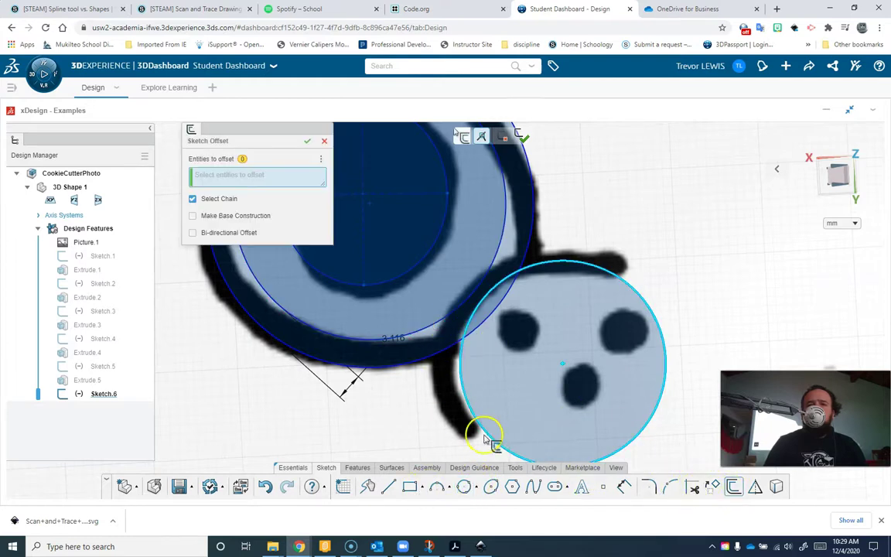
click(515, 423)
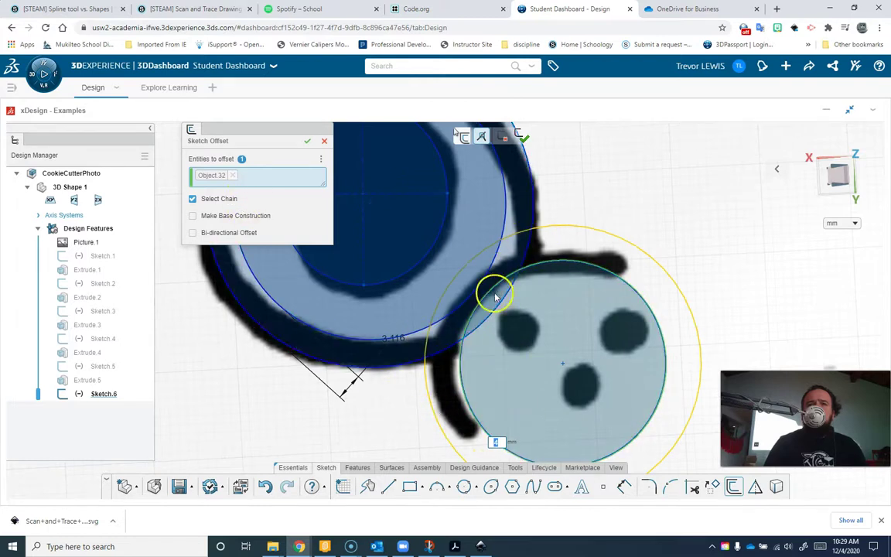
scroll(507, 323, up, 1)
scroll(513, 346, down, 3)
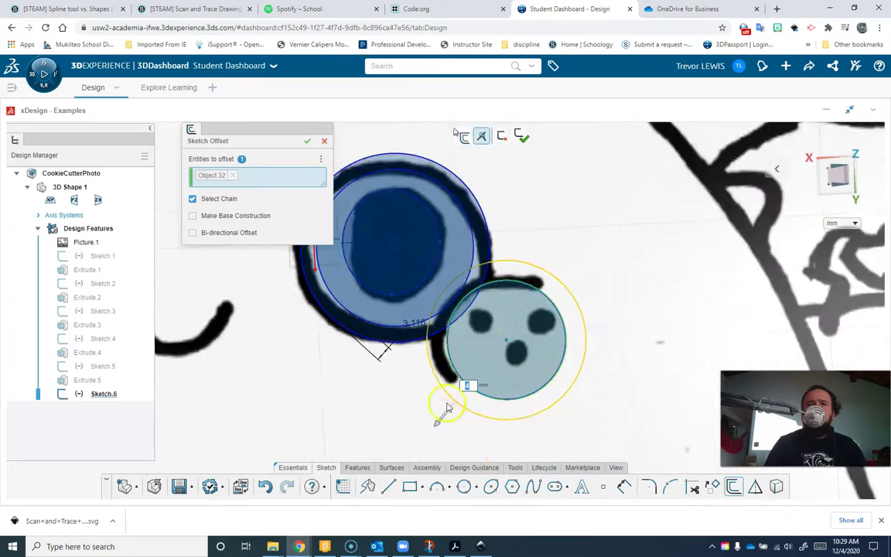
drag(439, 426, 445, 420)
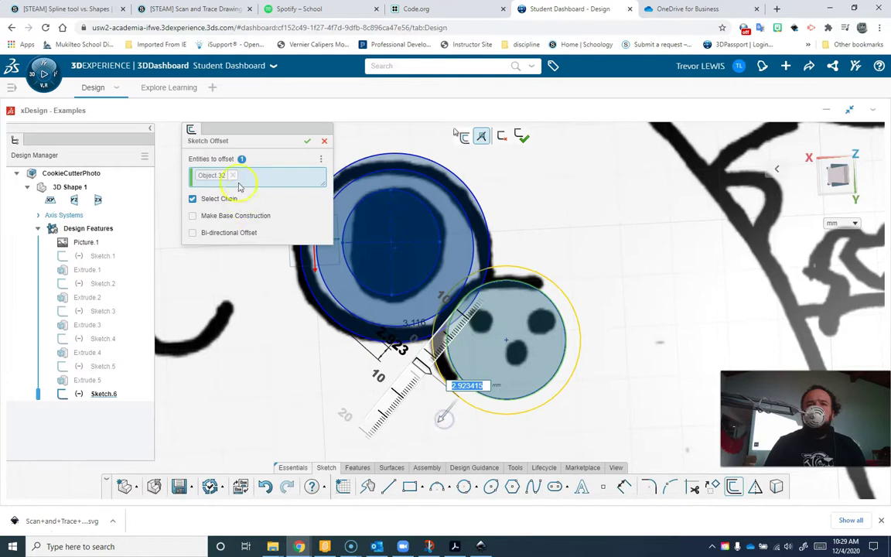
click(283, 164)
click(308, 145)
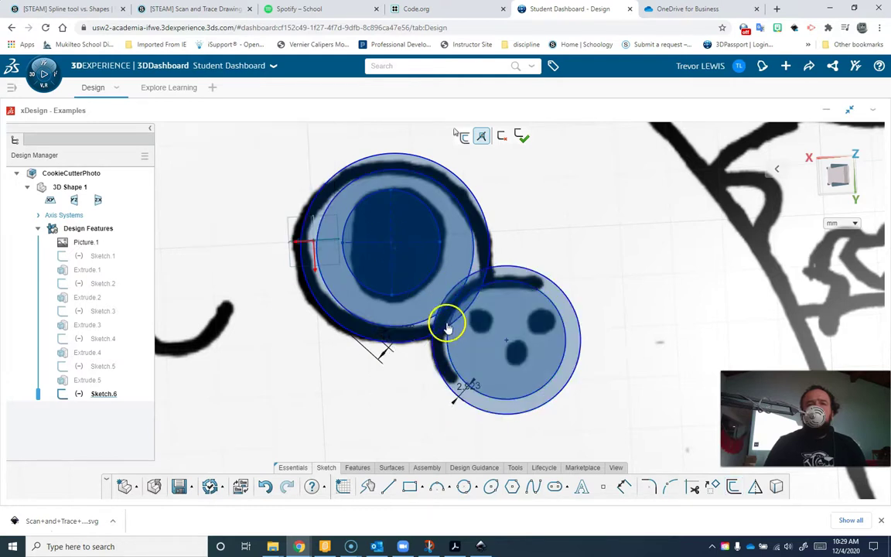
Step: Trim the overlapping eye and cheek circle segments where they cross so the two outlines merge into one band
middle_drag(445, 322, 451, 348)
scroll(449, 344, up, 5)
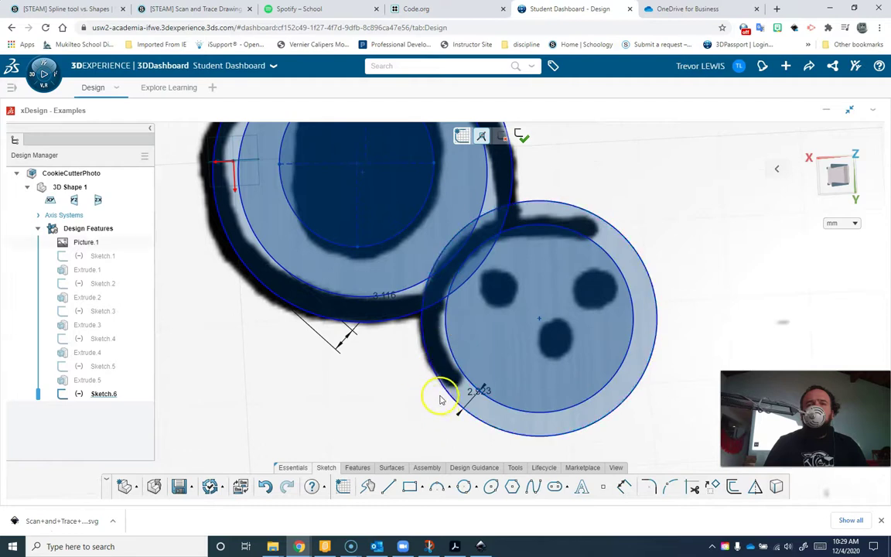
scroll(415, 387, down, 4)
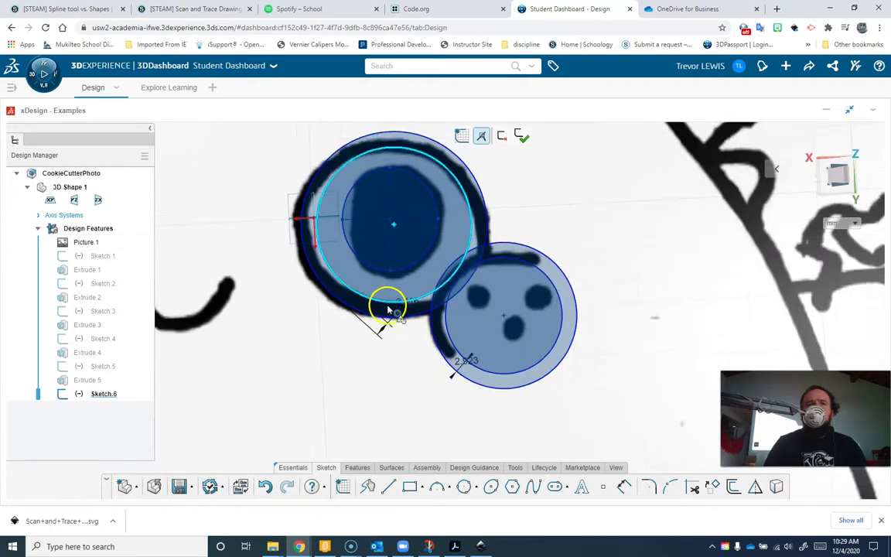
scroll(431, 267, up, 4)
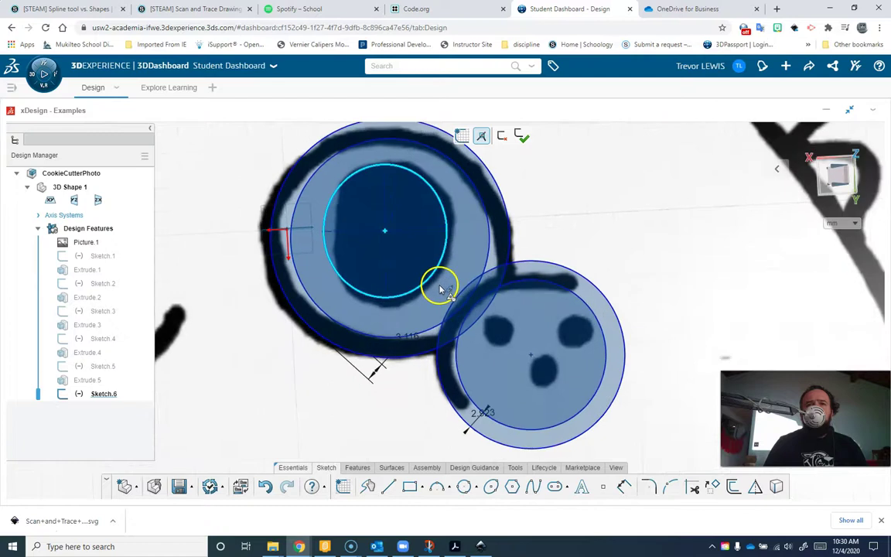
click(692, 486)
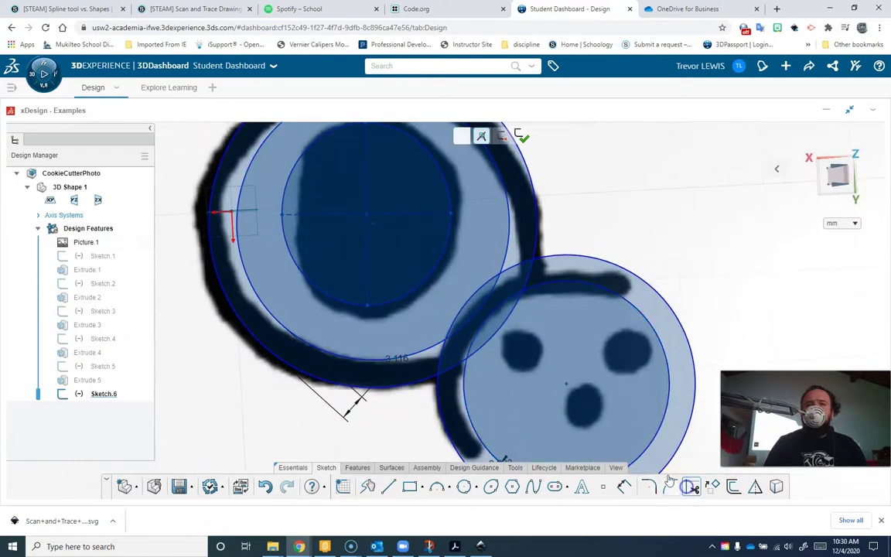
click(480, 339)
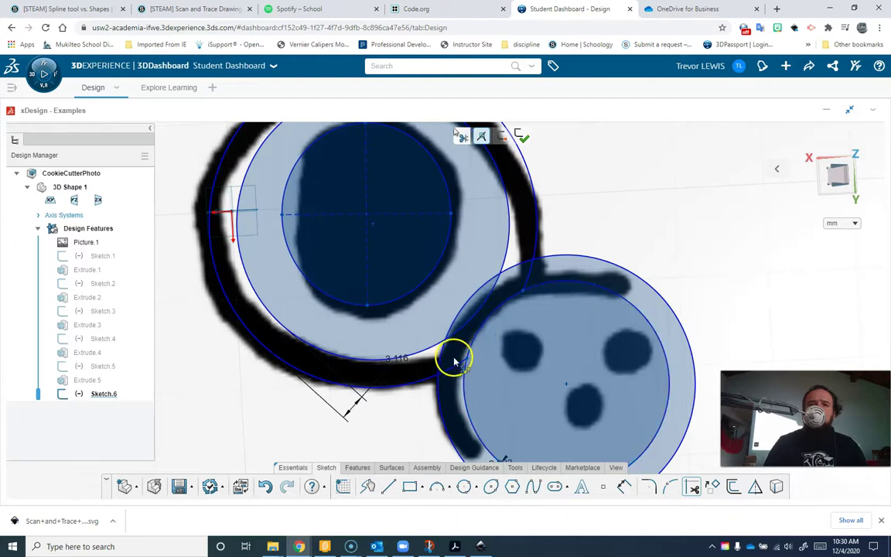
click(467, 319)
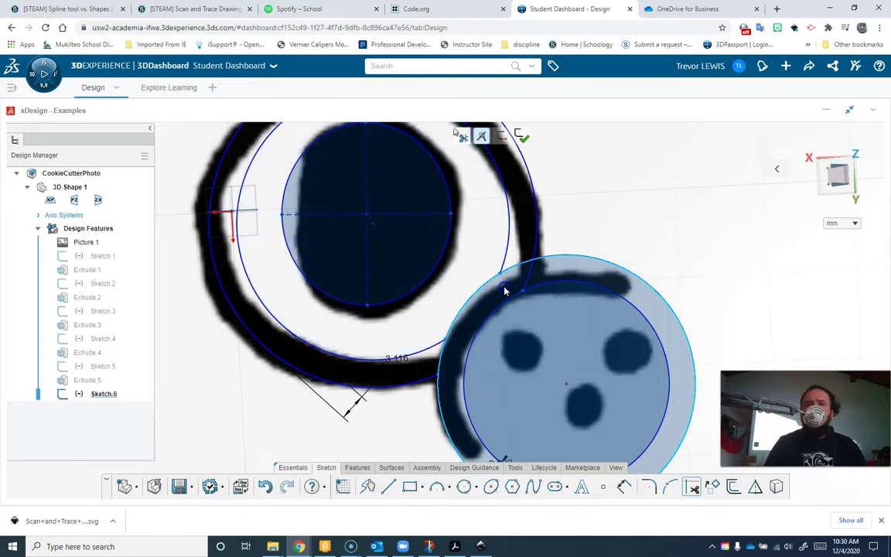
click(439, 361)
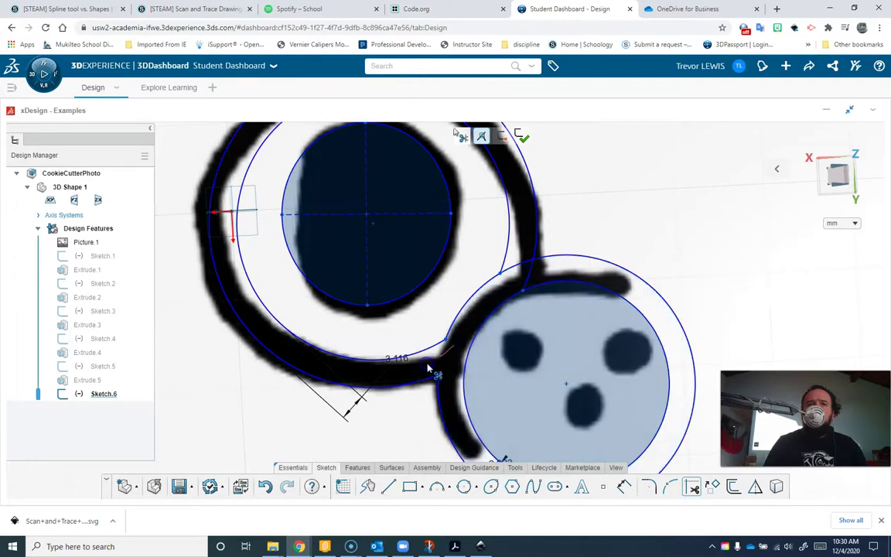
click(516, 258)
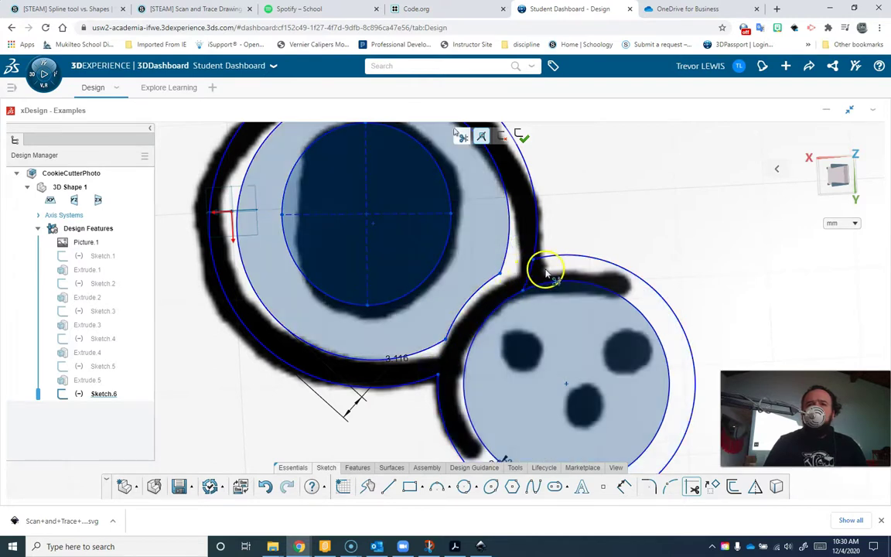
click(510, 270)
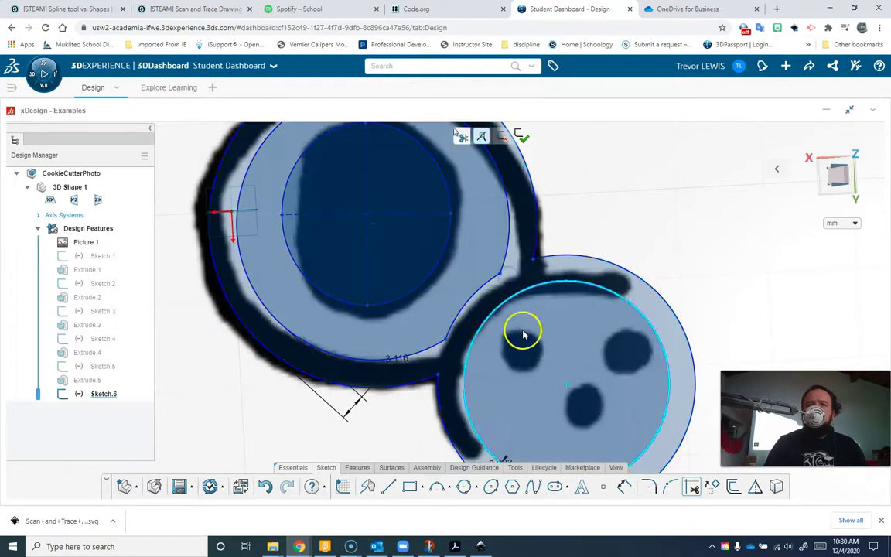
Step: Sketch short lines between the inner and outer cheek circles to cap both ends of the cheek arc
scroll(564, 346, up, 4)
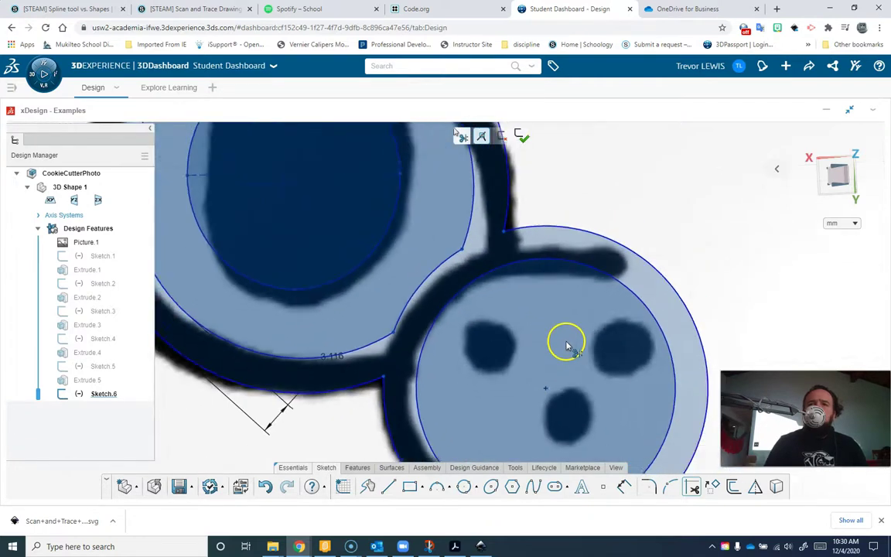
scroll(565, 346, down, 5)
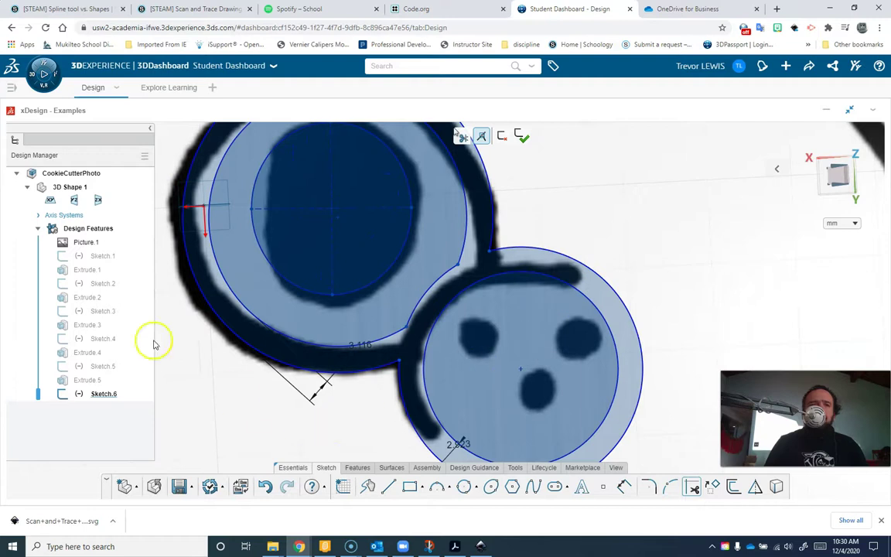
click(390, 491)
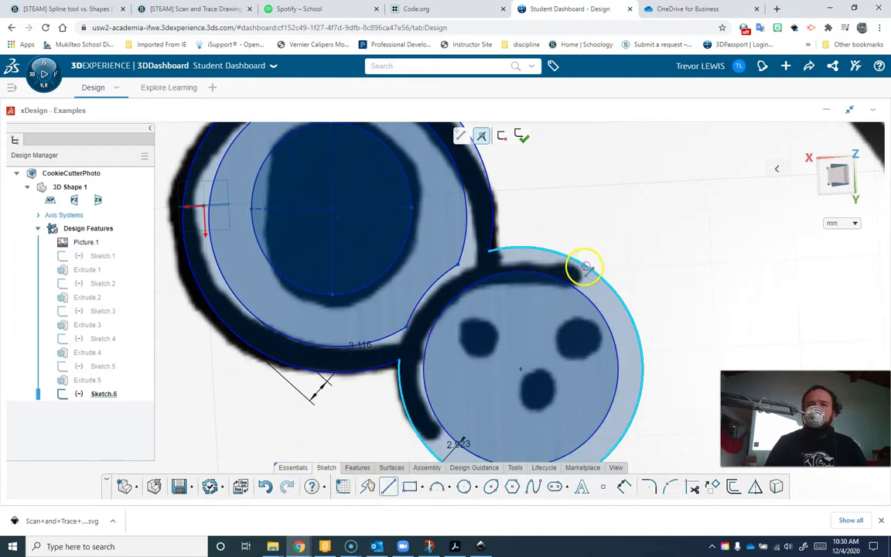
mouse_move(581, 265)
mouse_down()
mouse_move(578, 292)
mouse_move(441, 433)
mouse_move(471, 432)
mouse_move(457, 434)
mouse_up()
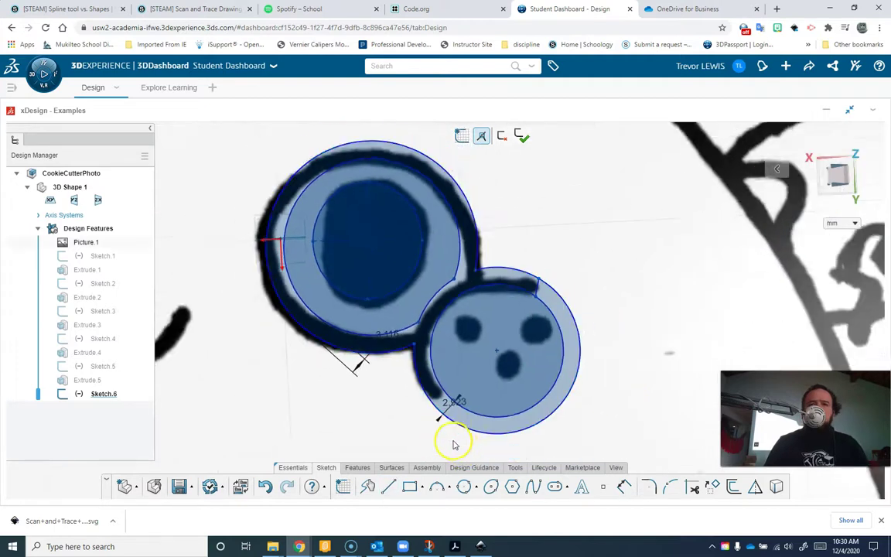
click(388, 486)
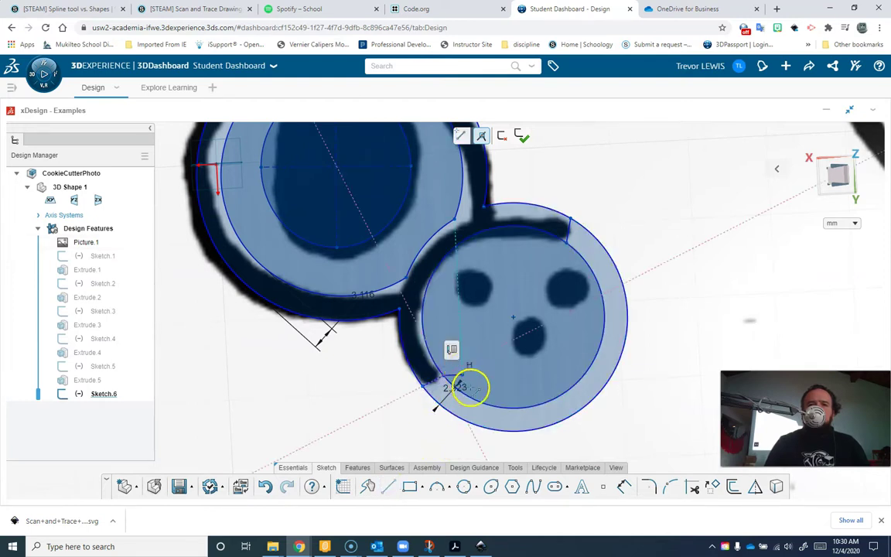
click(343, 487)
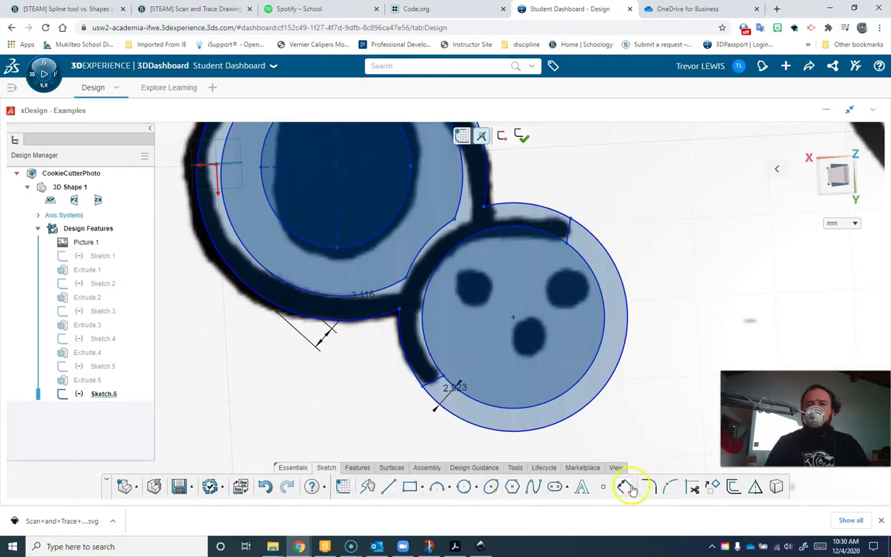
Step: Trim away the parts of both cheek circles beyond the end caps, keeping only the traced cheek arc
click(694, 487)
drag(514, 427, 524, 446)
scroll(495, 406, down, 5)
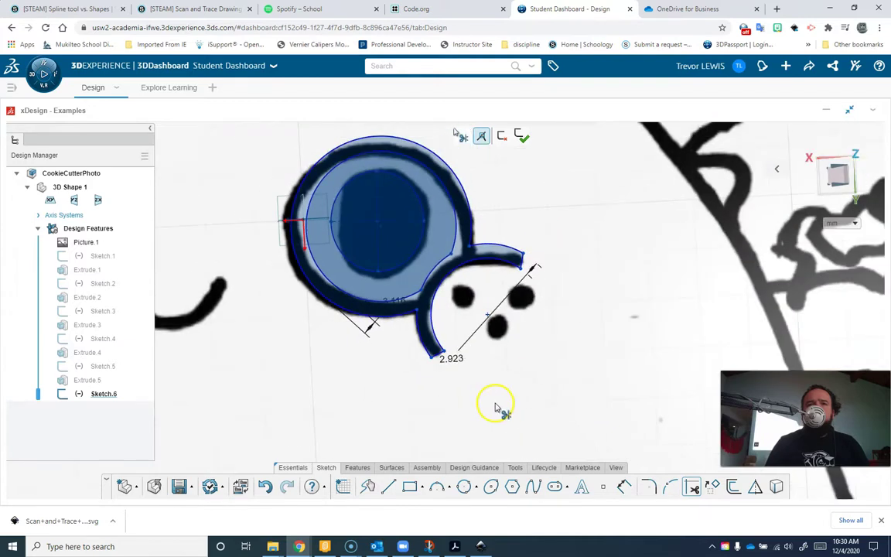
scroll(445, 334, up, 2)
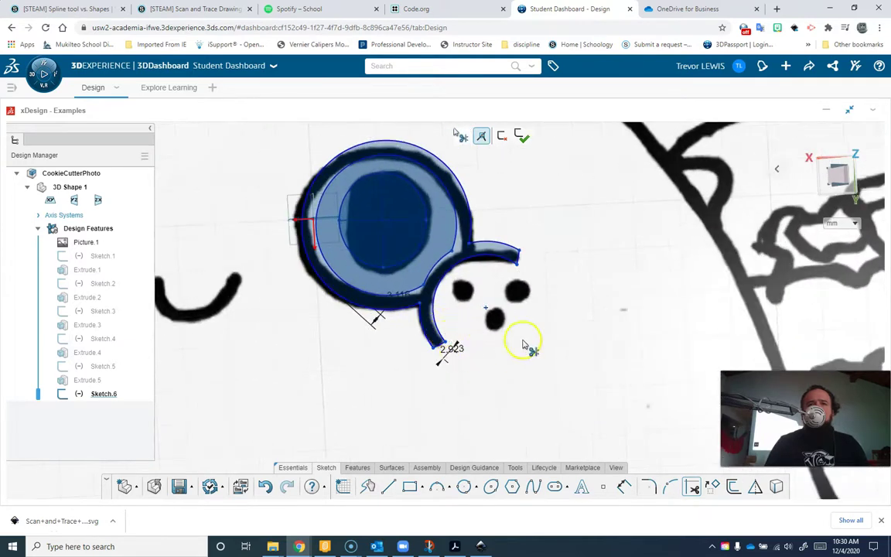
Step: Sketch an ellipse over each of the three black cheek spots beneath the right cheek arc
click(490, 487)
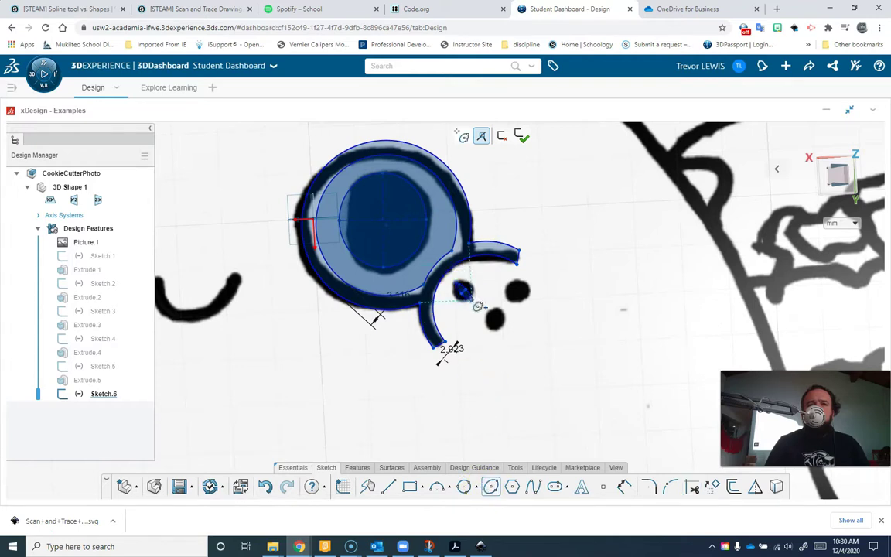
click(517, 293)
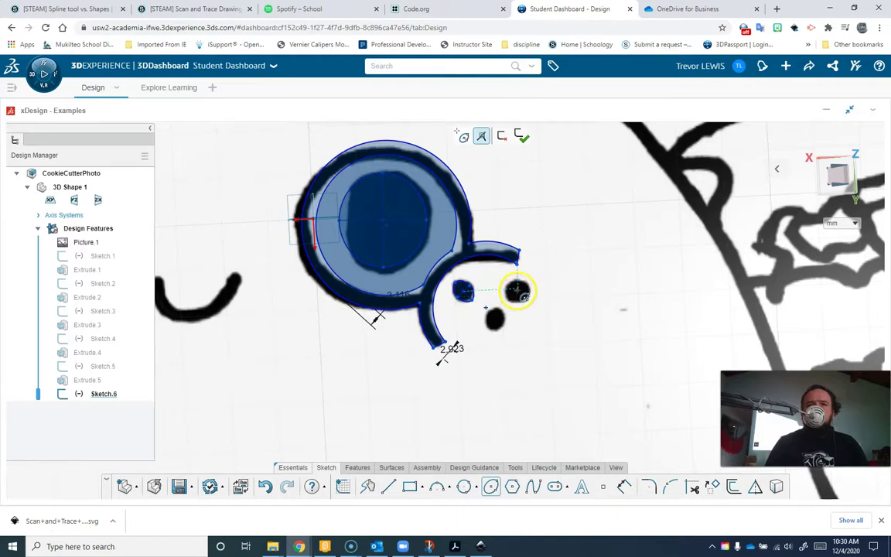
scroll(511, 294, up, 3)
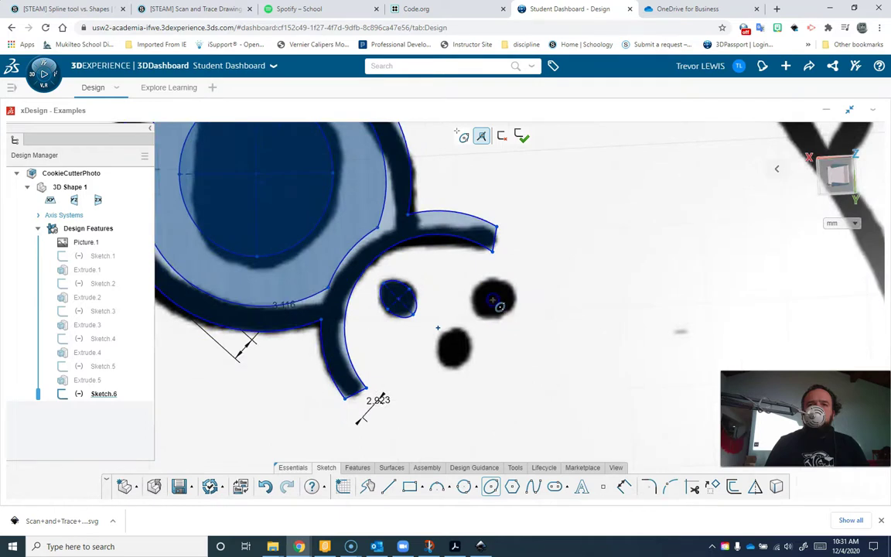
click(517, 295)
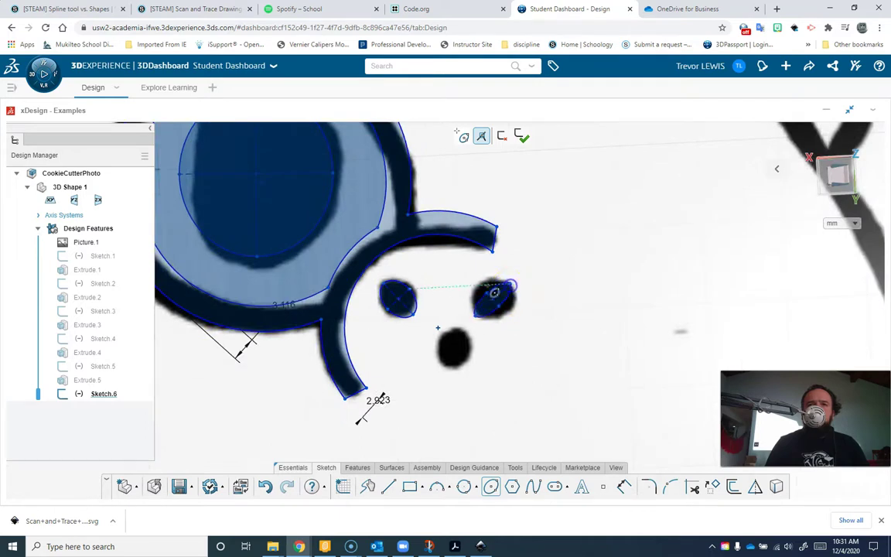
click(467, 310)
click(454, 347)
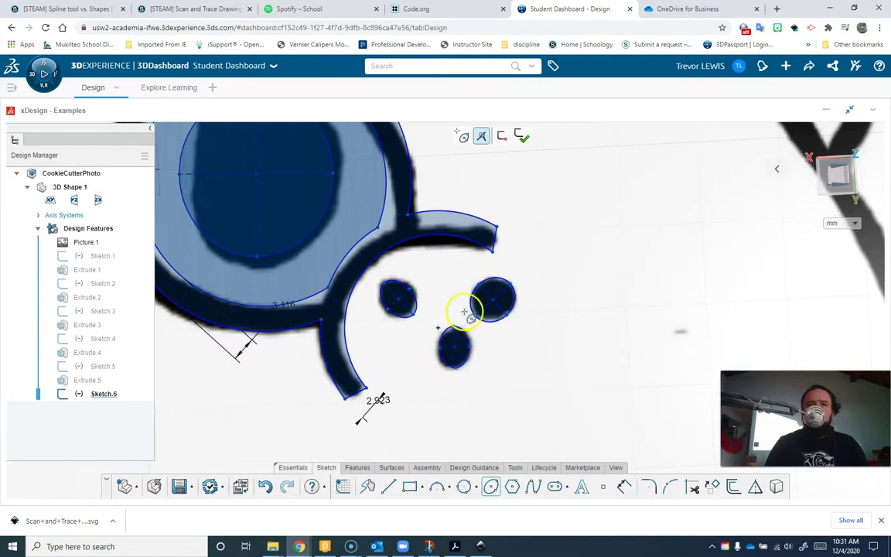
Step: Start a solid blind extrusion of the right eye and cheek sketch and remove the whole sketch from its profiles
scroll(453, 258, down, 4)
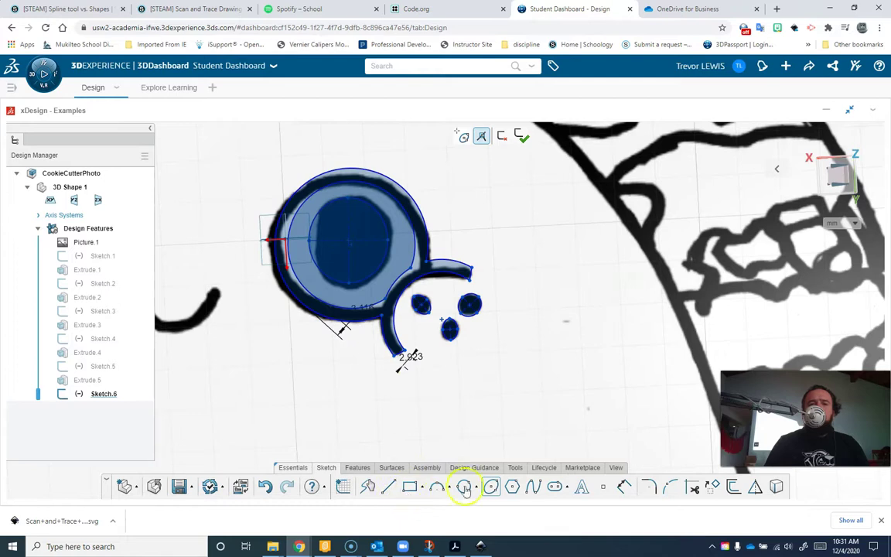
click(358, 467)
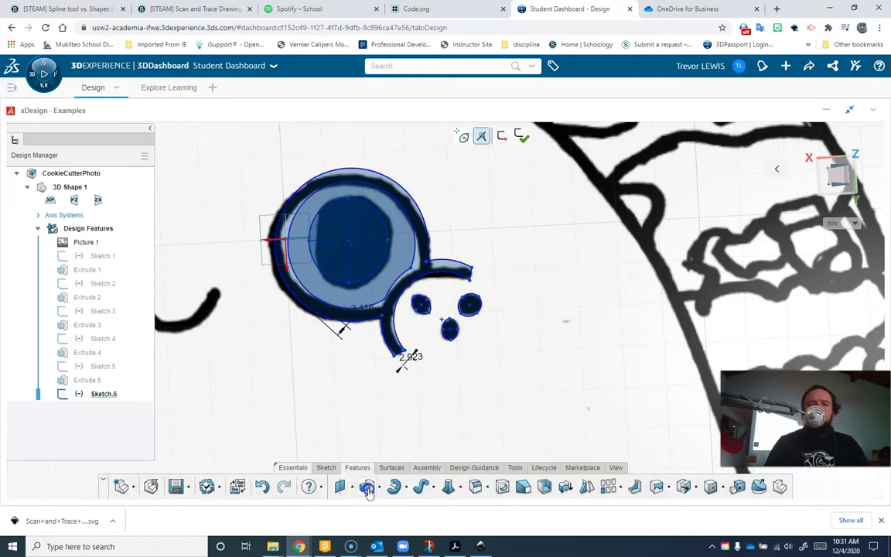
click(368, 492)
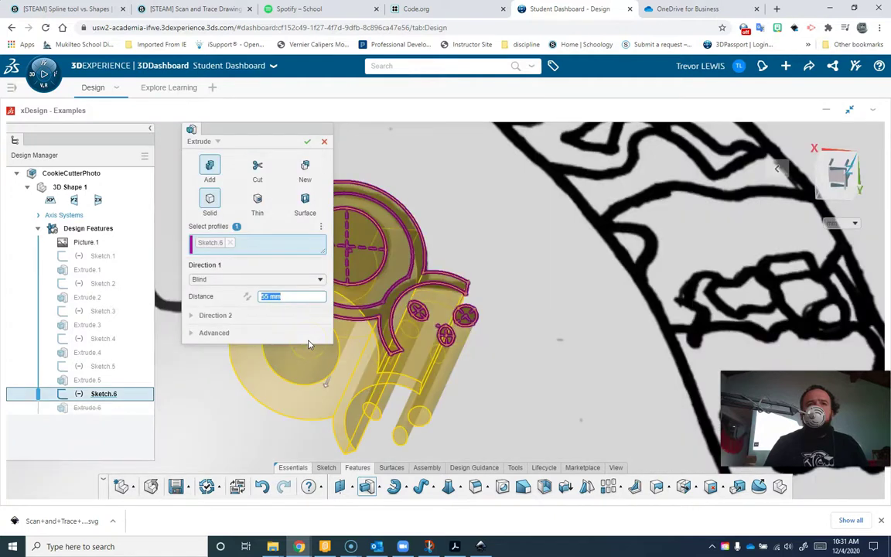
scroll(402, 310, up, 5)
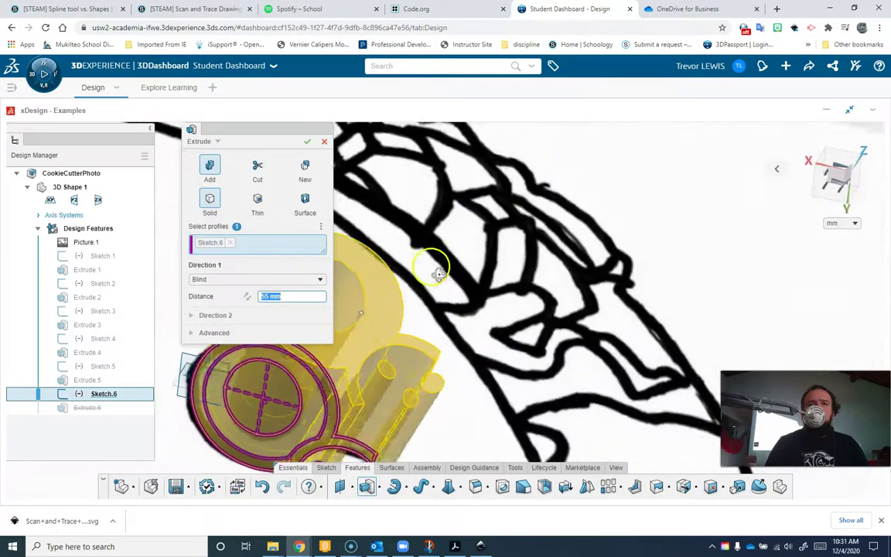
mouse_move(437, 274)
middle_down()
mouse_move(406, 267)
mouse_move(424, 269)
mouse_move(420, 295)
mouse_move(435, 319)
mouse_move(415, 304)
mouse_move(324, 292)
middle_up()
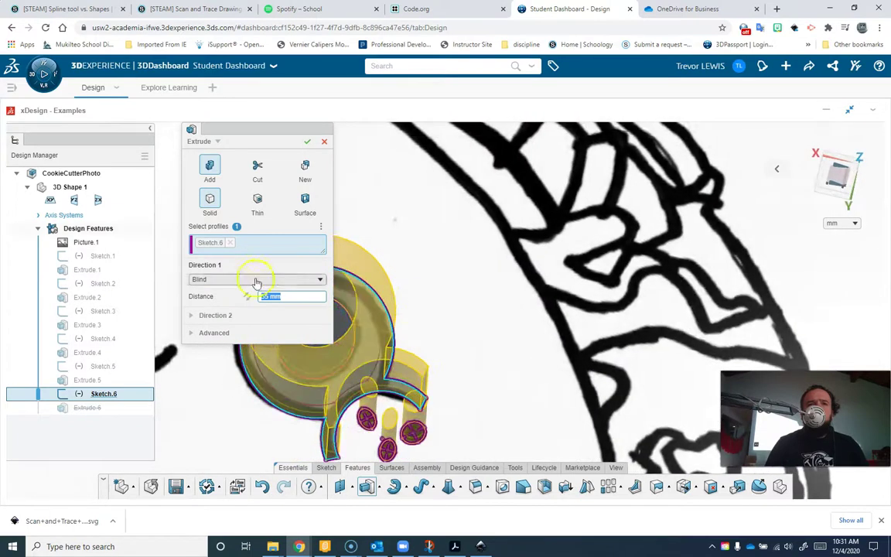
click(230, 243)
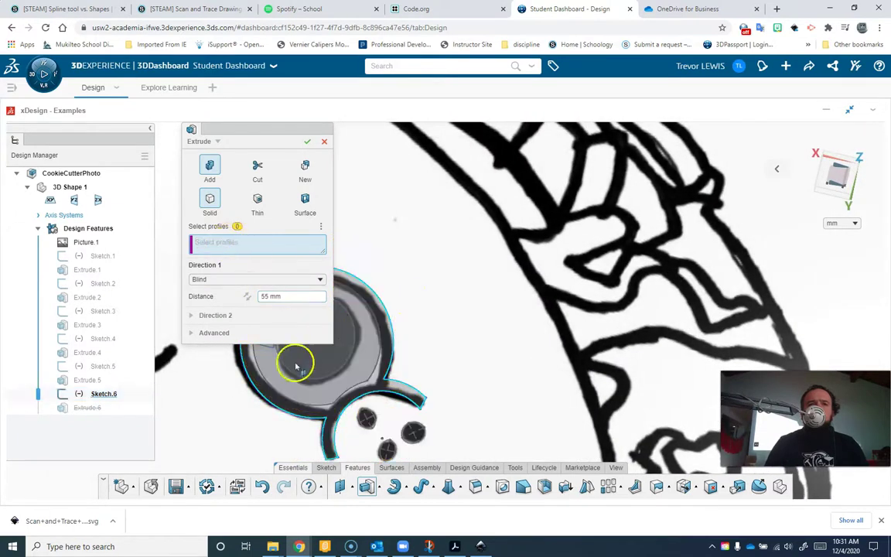
Step: Extrude only the eye-and-cheek band, the pupil and the three cheek spots with a blind distance of 55 mm
click(331, 413)
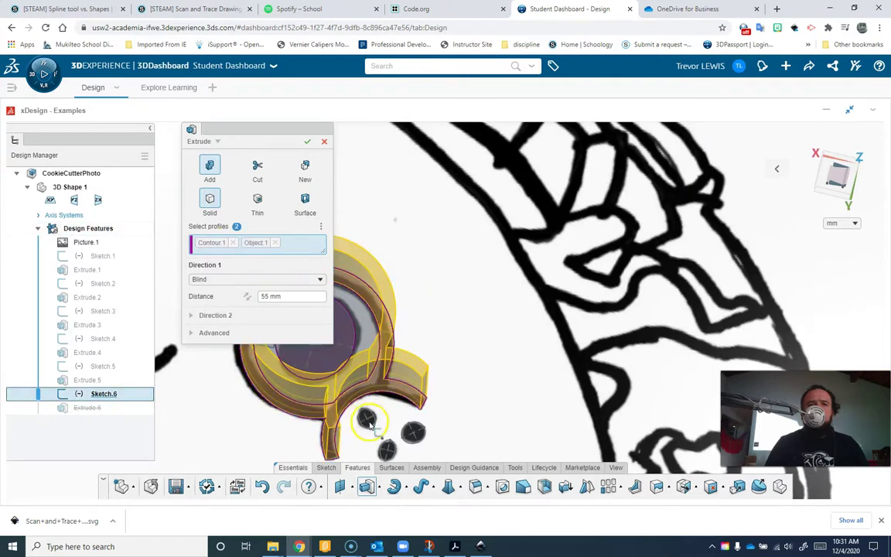
click(367, 418)
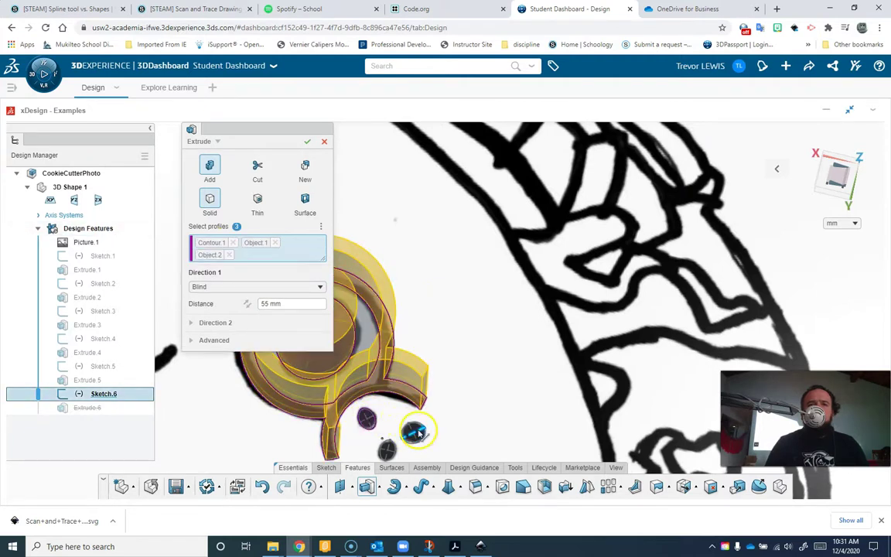
click(413, 430)
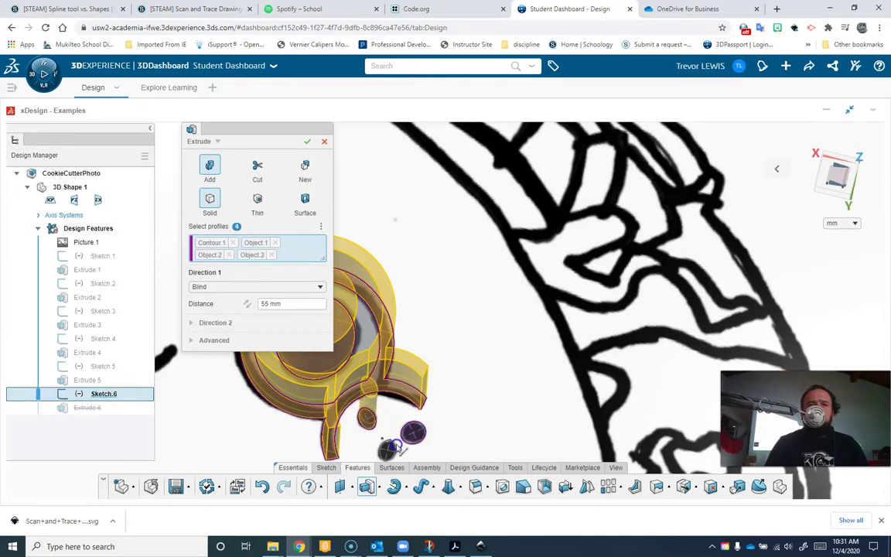
click(388, 447)
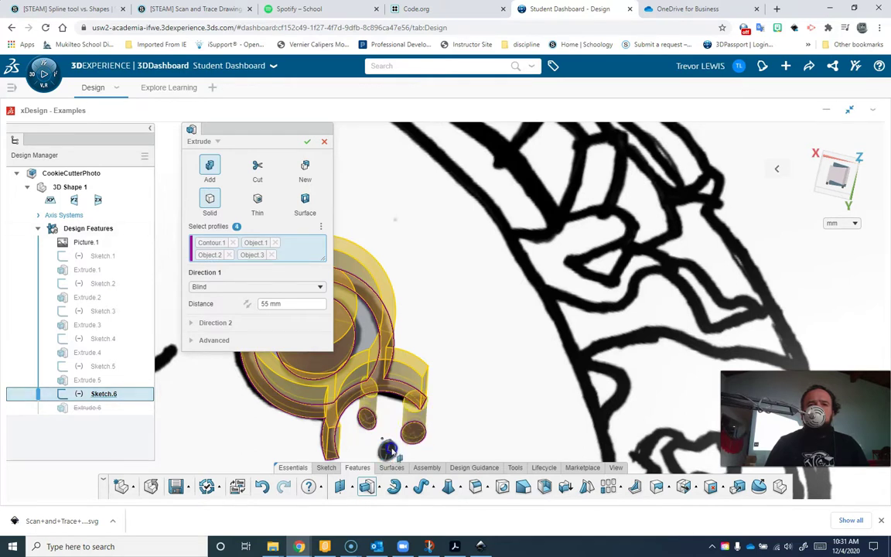
click(370, 416)
scroll(363, 413, up, 5)
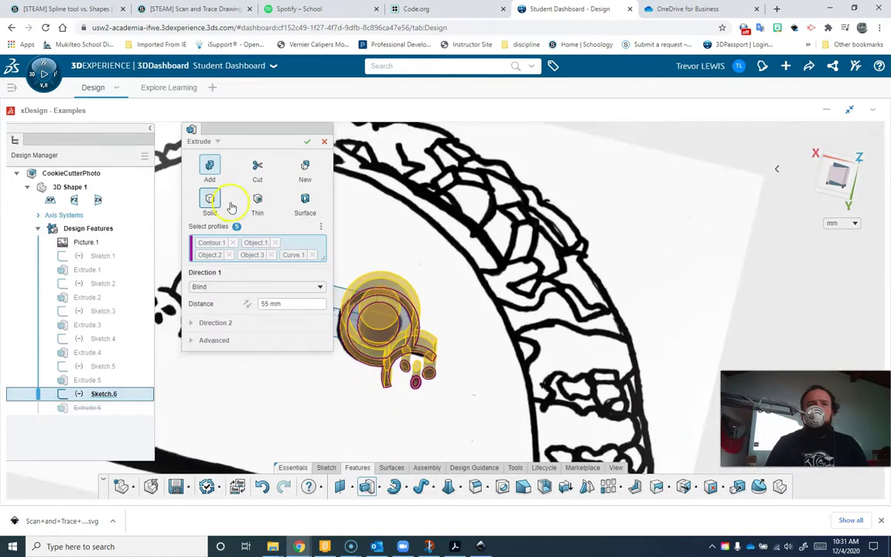
click(306, 145)
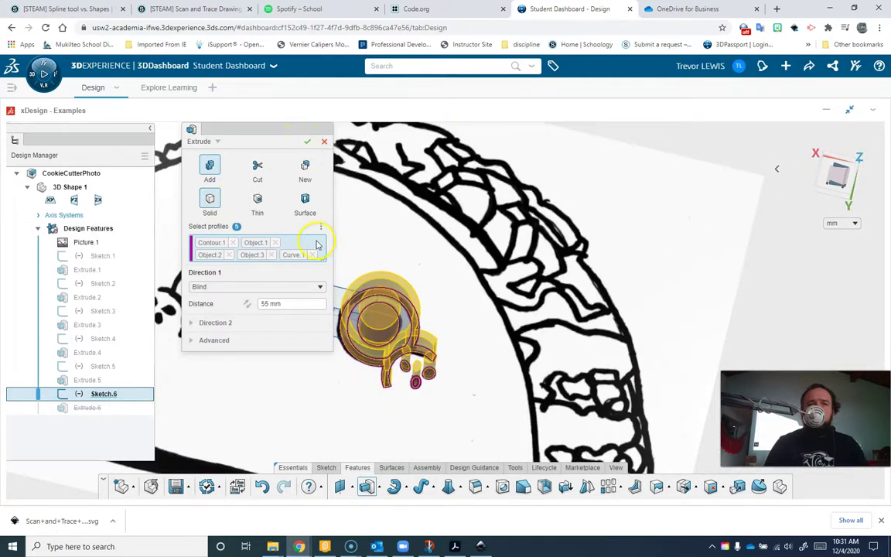
Step: Show the hidden extruded body of the cookie cutter again through its last extrusion
click(86, 407)
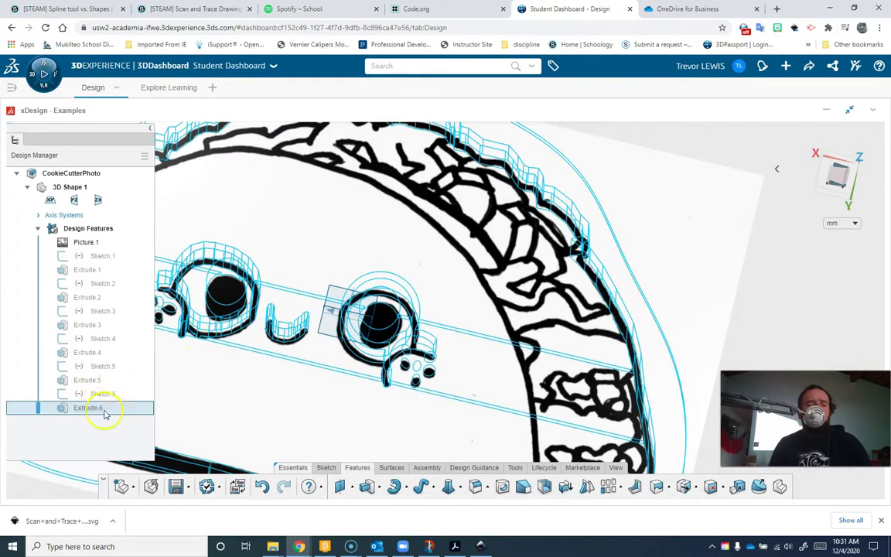
click(103, 409)
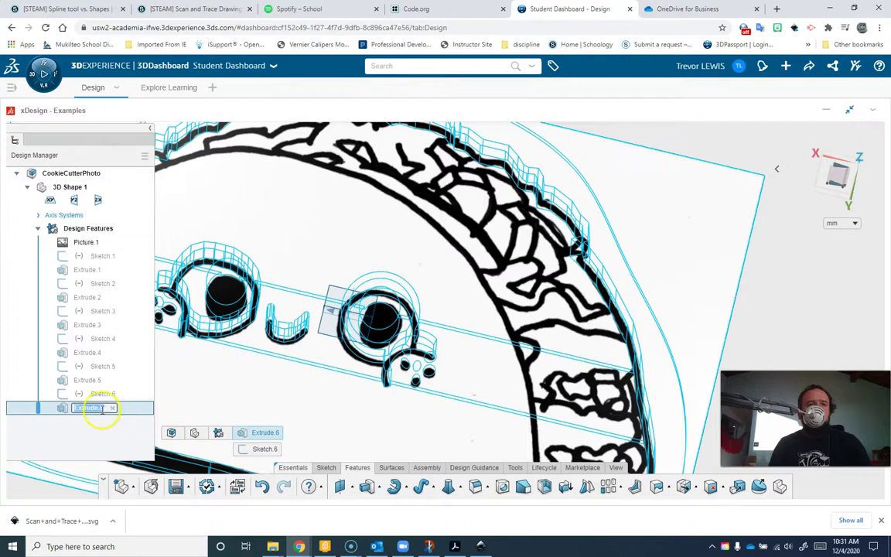
click(67, 410)
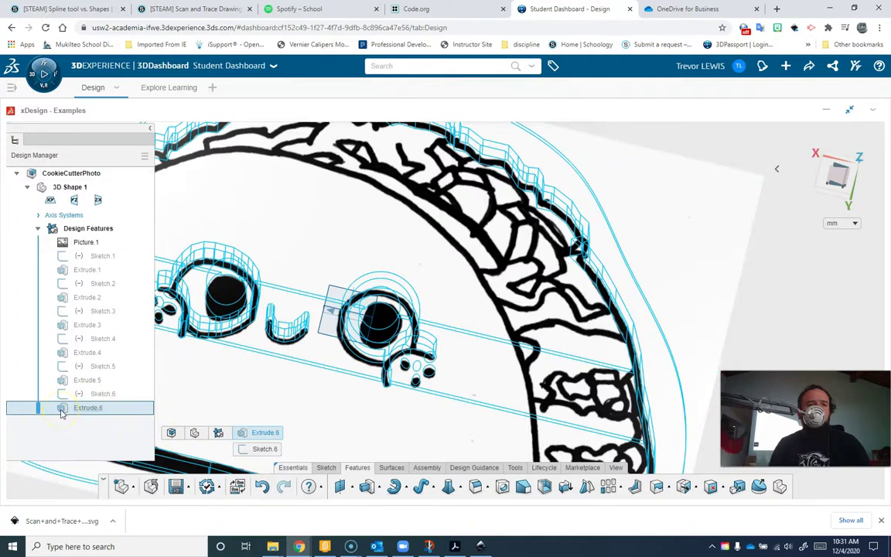
click(74, 413)
click(70, 412)
click(65, 411)
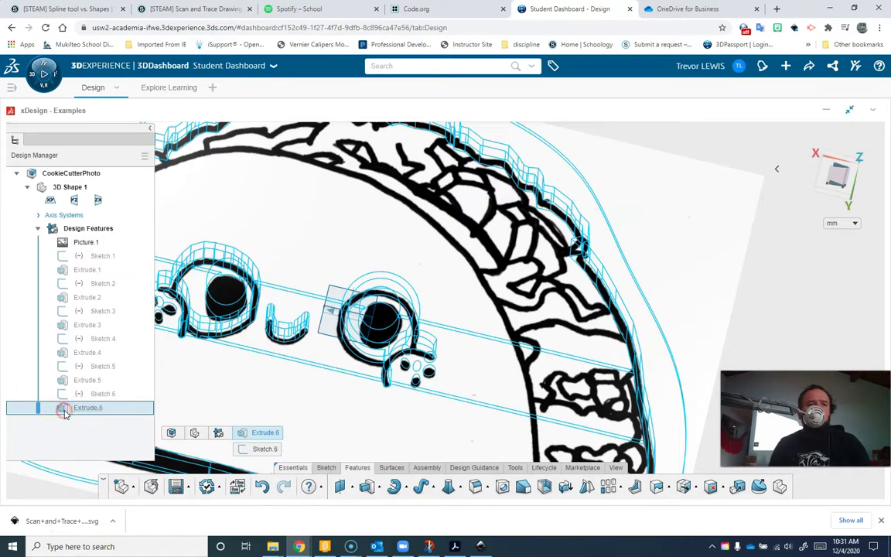
click(65, 413)
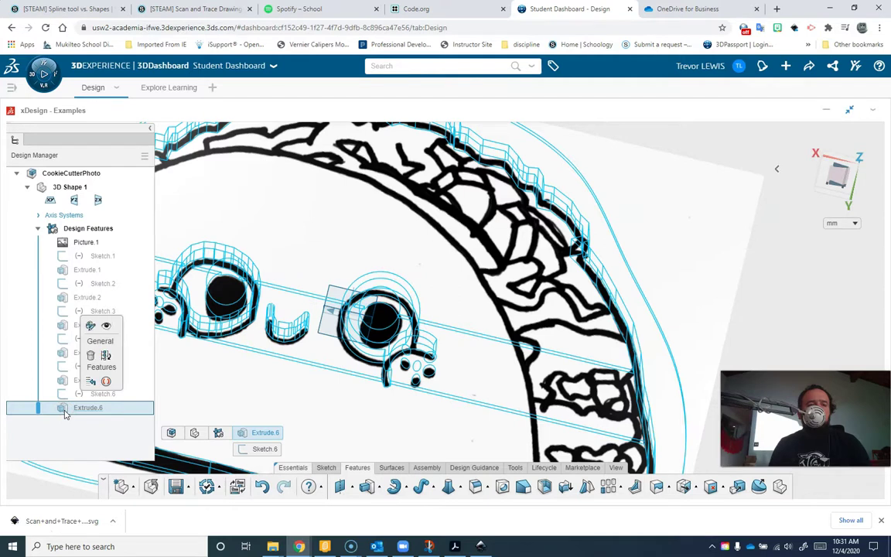
click(389, 428)
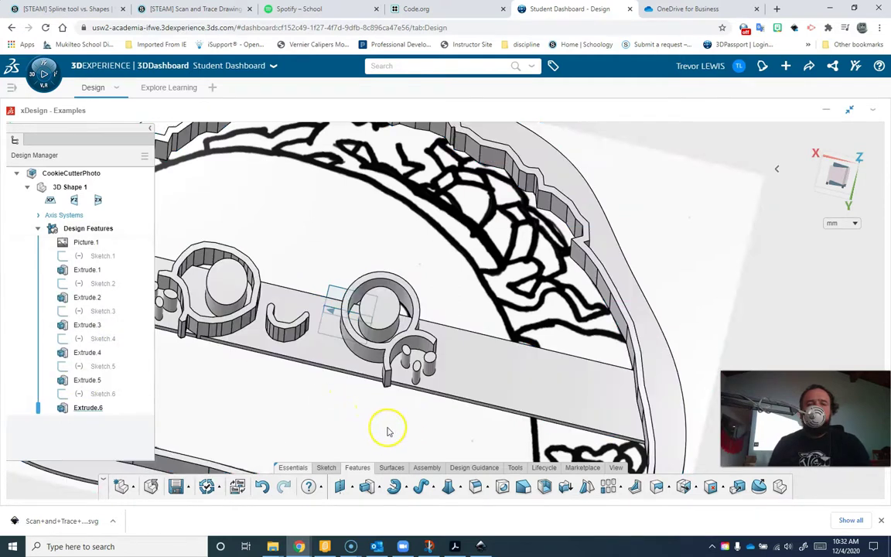
Step: Hide the traced reference picture and inspect the whole cookie cutter from an angle
middle_drag(379, 438, 503, 364)
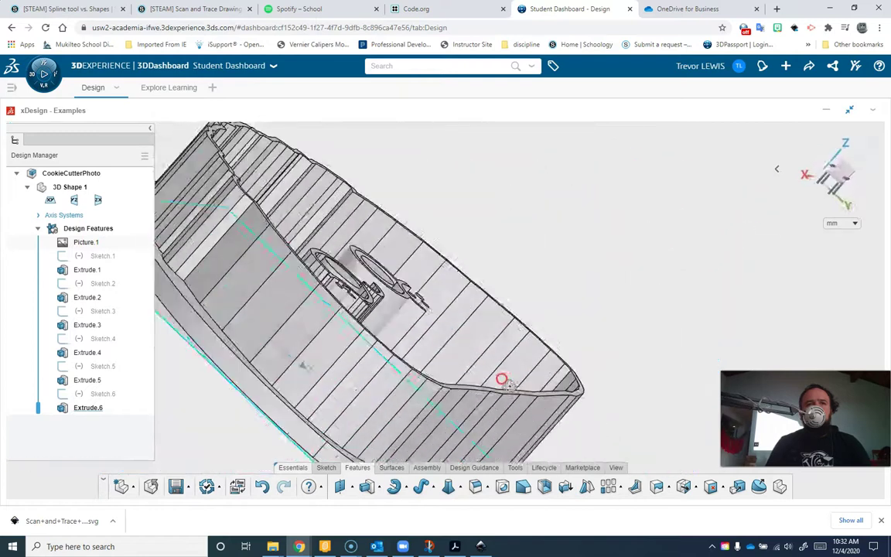
middle_drag(493, 380, 456, 417)
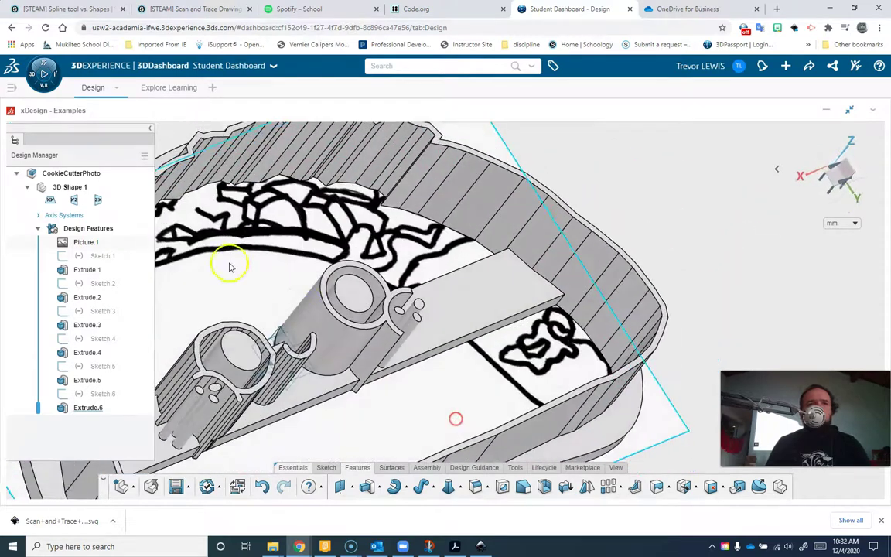
click(81, 244)
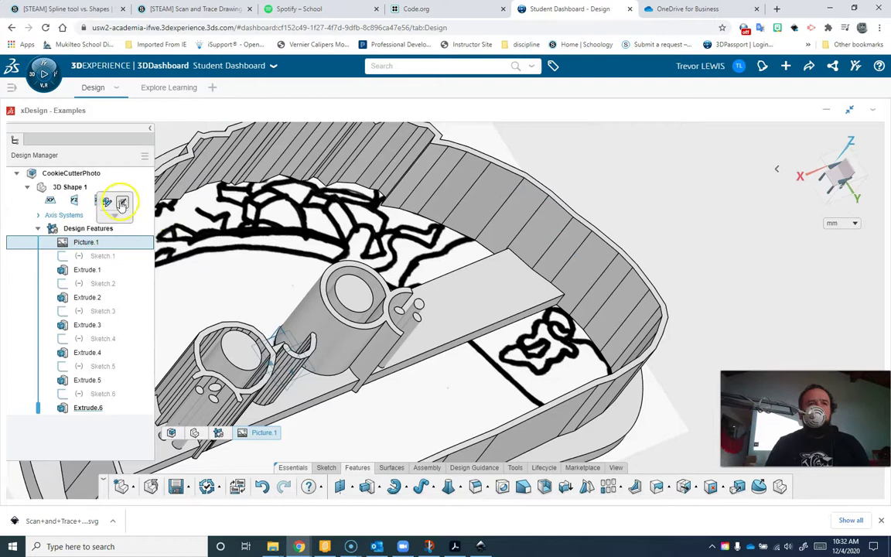
click(122, 202)
scroll(371, 370, down, 5)
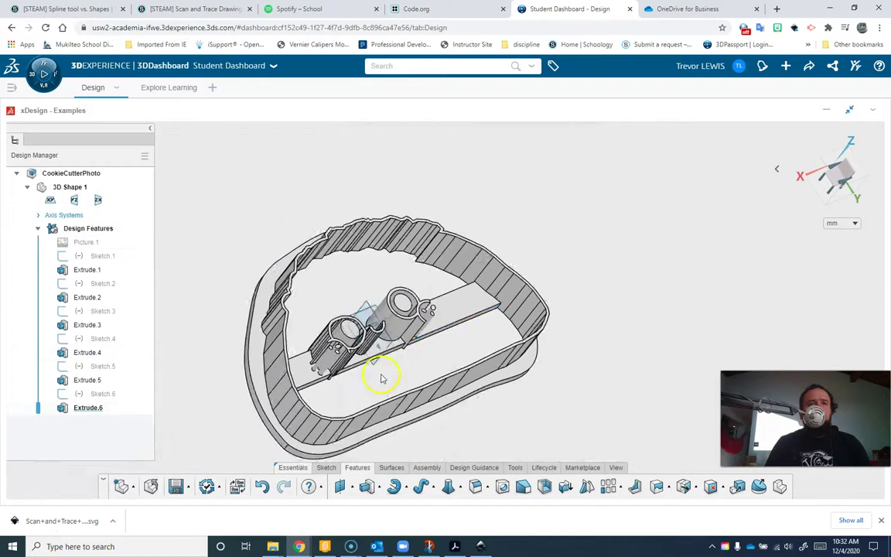
mouse_move(387, 379)
middle_down()
mouse_move(379, 370)
mouse_move(374, 386)
middle_up()
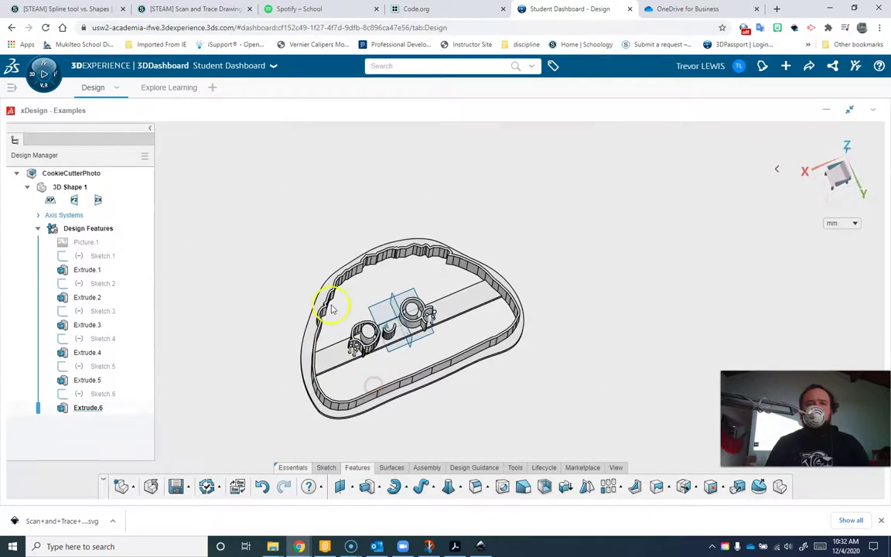